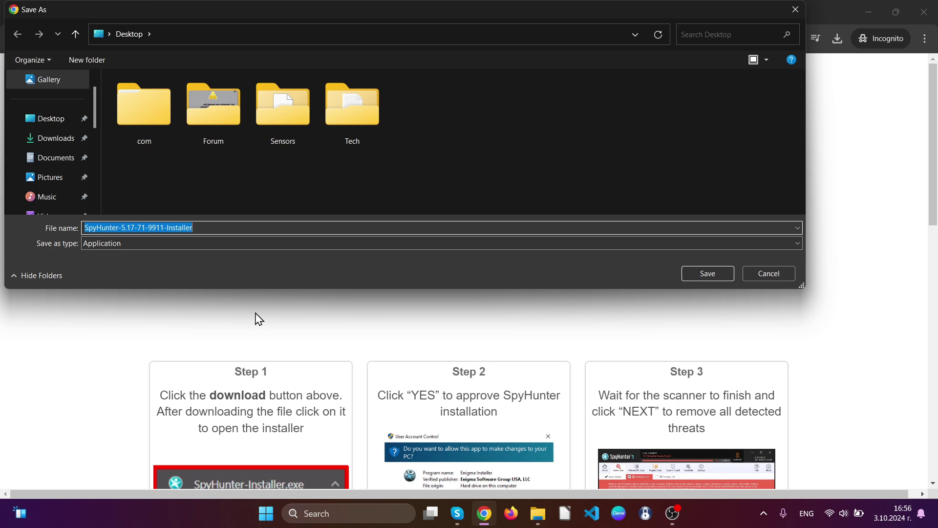
Save SpyHunter-5.17-71-9911-Installer.exe in Chrome and run the downloaded installer.
{"action": "left_click", "coordinate": [699, 273]}
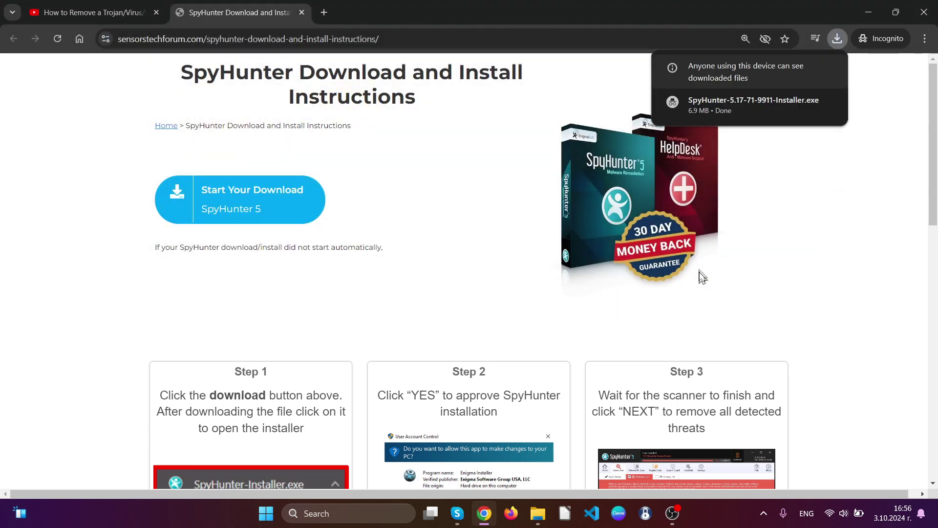
{"action": "left_click", "coordinate": [709, 107]}
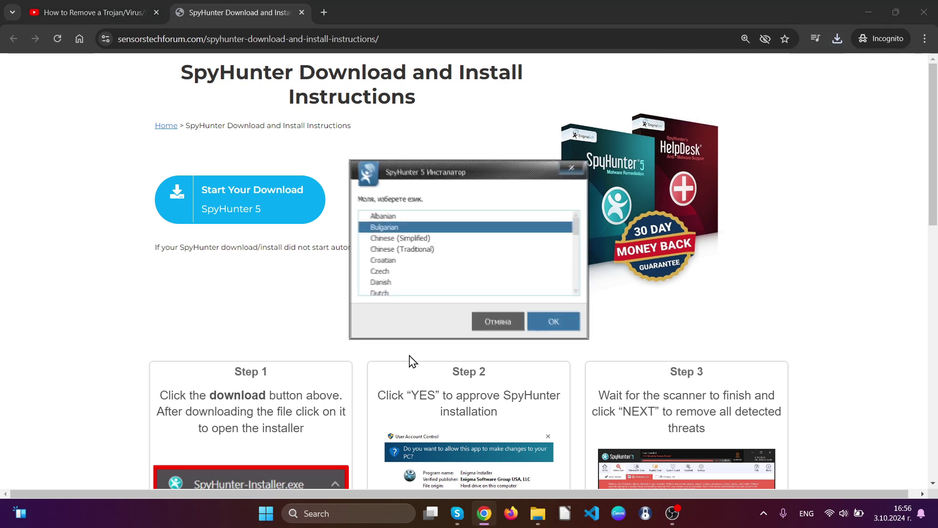
Install SpyHunter 5 in English, accepting the EULA, and close the finished installer.
{"action": "scroll", "coordinate": [479, 288], "scroll_direction": "down", "scroll_amount": 2}
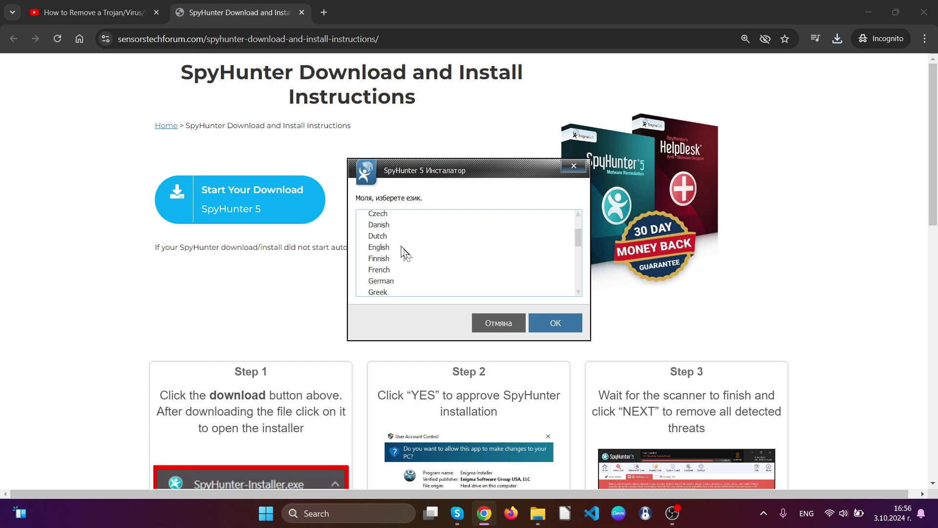
{"action": "left_click", "coordinate": [380, 247]}
{"action": "left_click", "coordinate": [552, 321]}
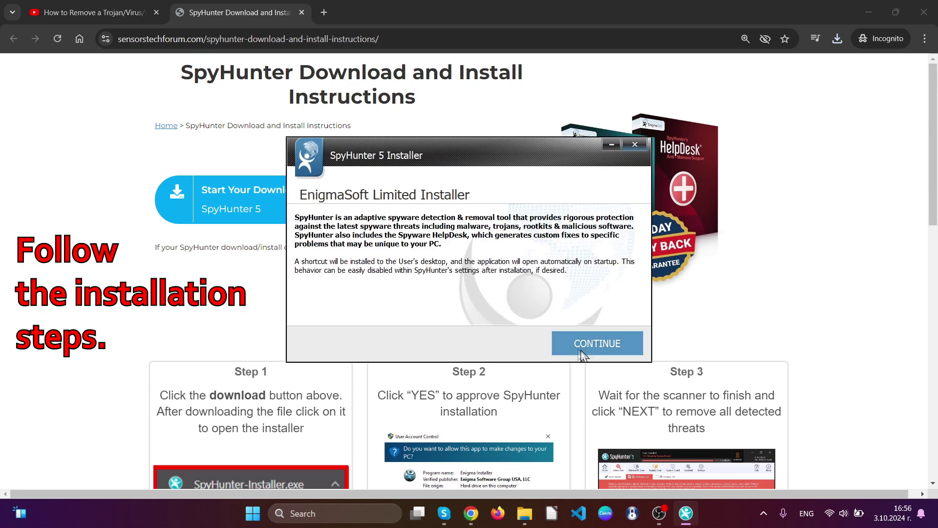
{"action": "left_click", "coordinate": [587, 351]}
{"action": "left_click", "coordinate": [477, 313]}
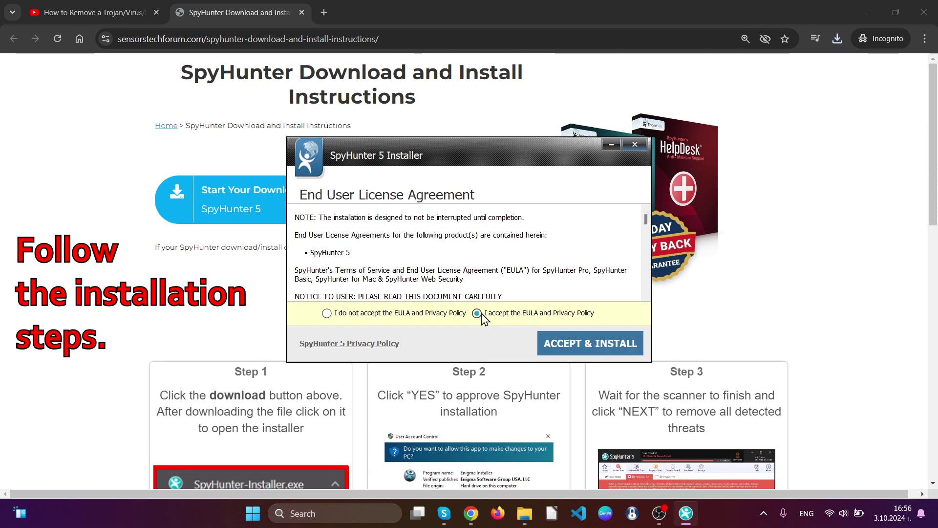
{"action": "left_click", "coordinate": [565, 347]}
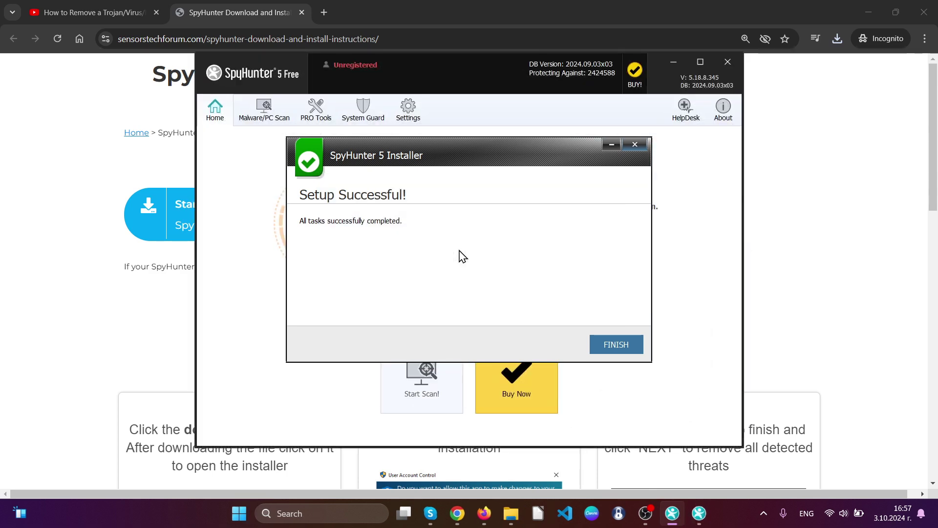
{"action": "left_click", "coordinate": [611, 345]}
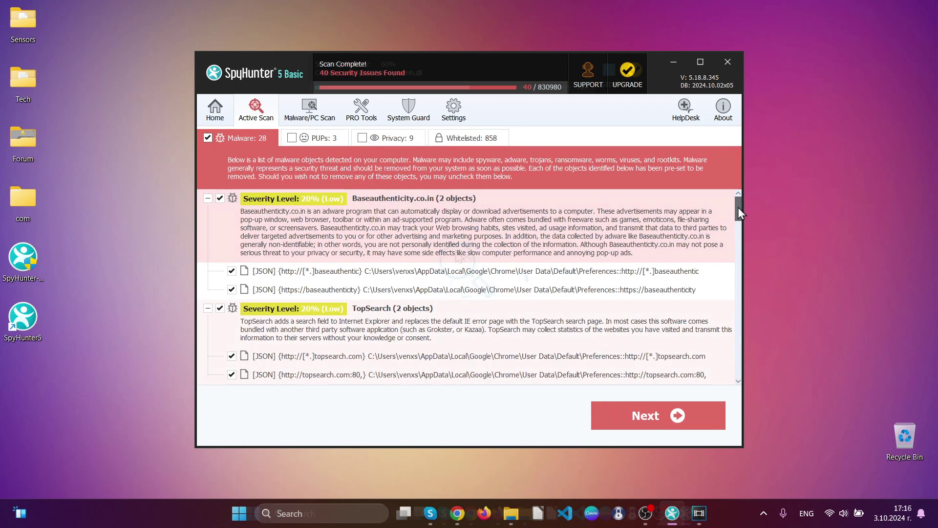
Remove all detected objects (28 malware, 3 PUPs, 9 privacy issues), letting SpyHunter close Chrome.
{"action": "left_click_drag", "start_coordinate": [739, 211], "coordinate": [741, 377]}
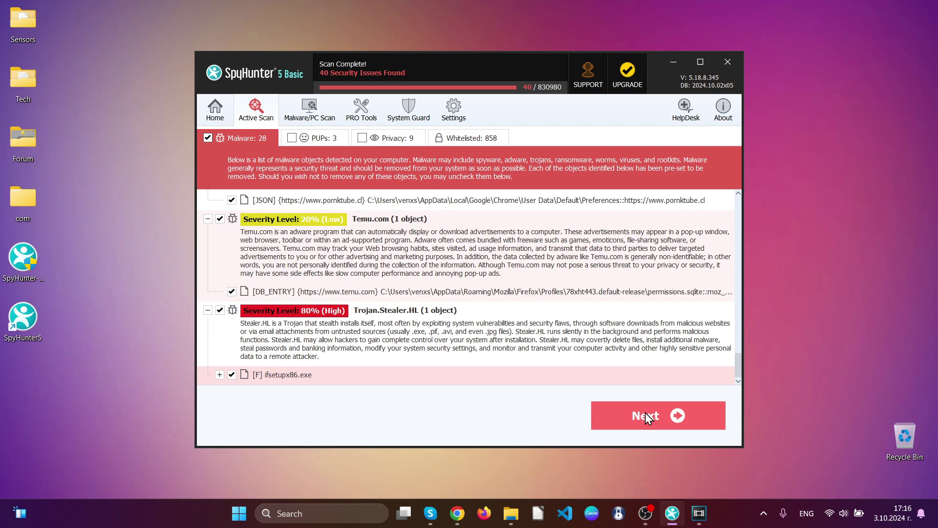
{"action": "left_click", "coordinate": [645, 412]}
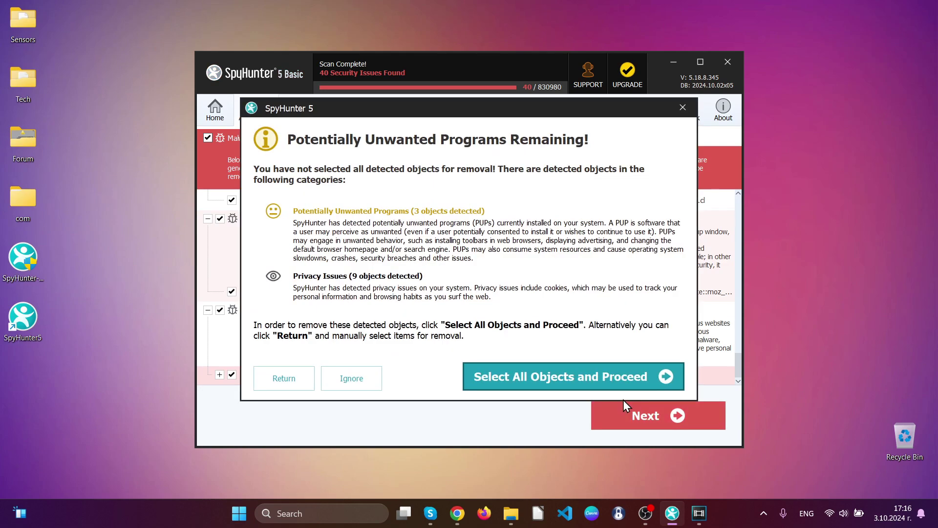
{"action": "left_click", "coordinate": [605, 376]}
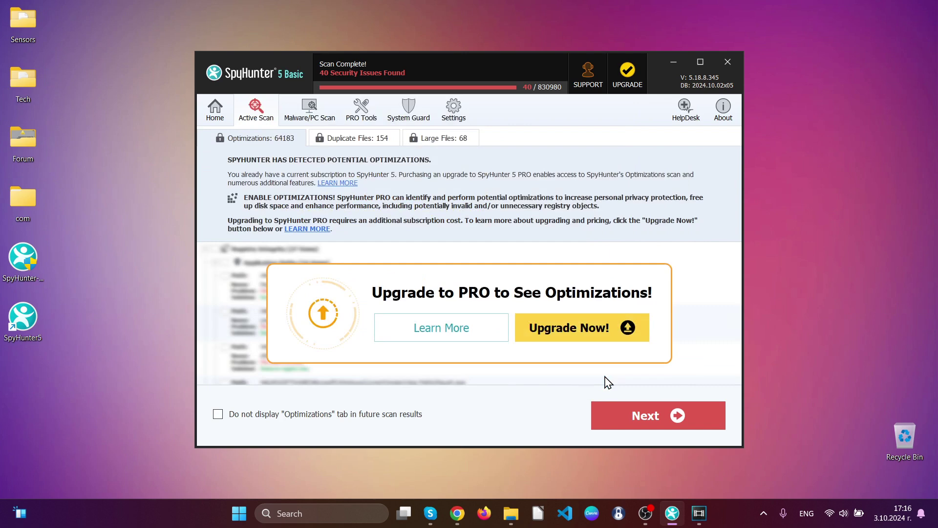
{"action": "left_click", "coordinate": [658, 420]}
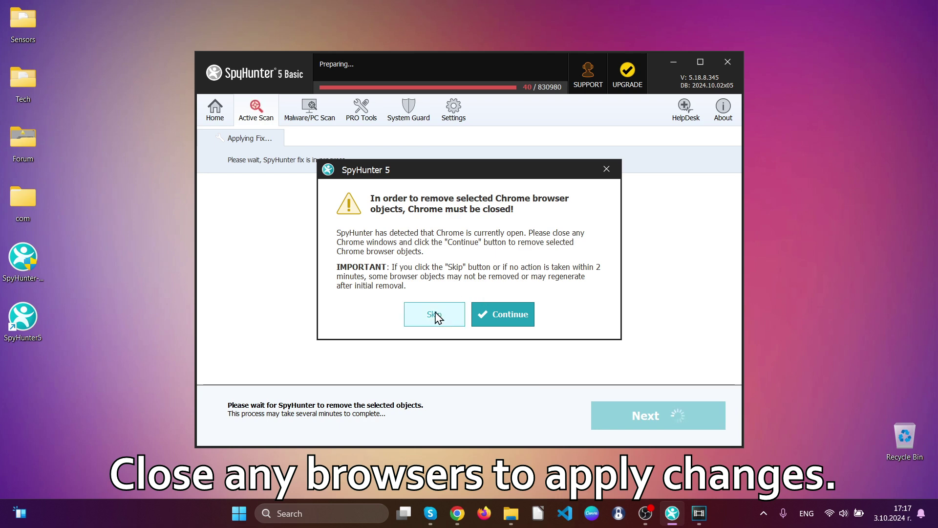
{"action": "left_click", "coordinate": [485, 314]}
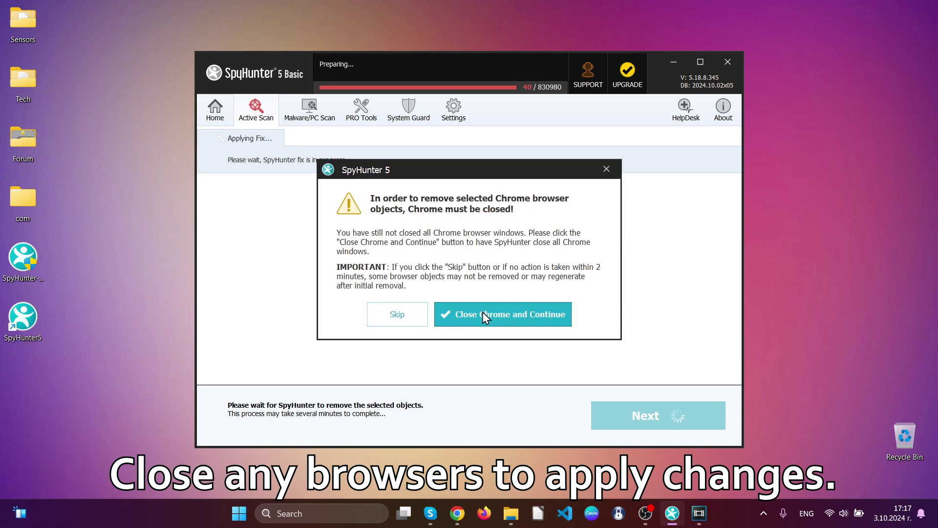
{"action": "left_click", "coordinate": [485, 315]}
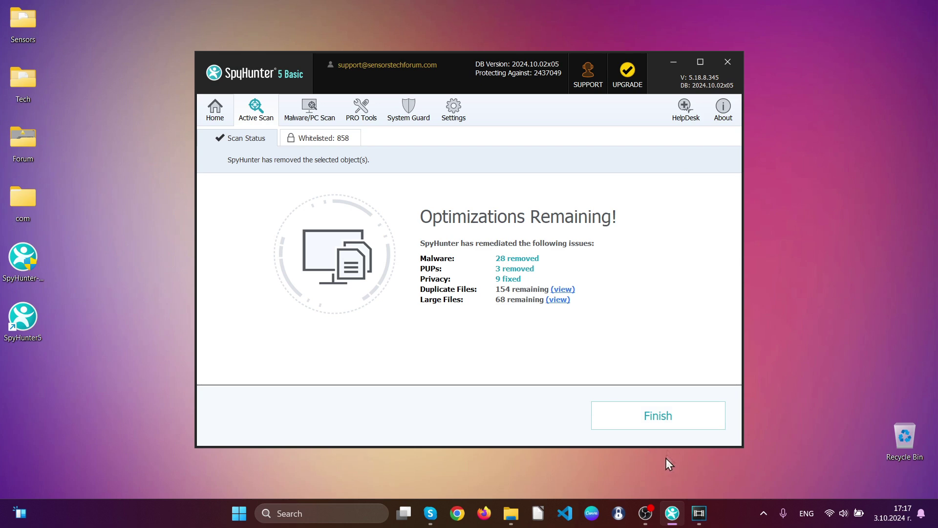
{"action": "left_click", "coordinate": [664, 419]}
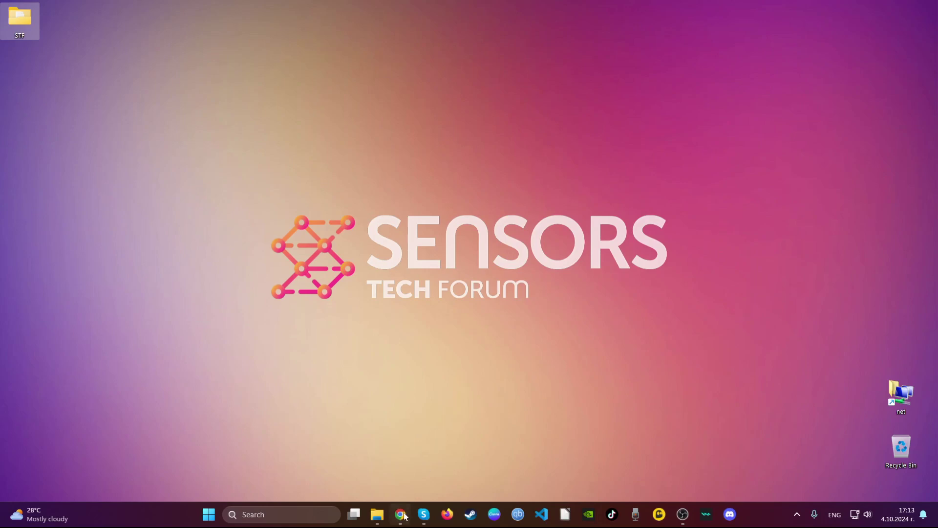
Launch Chrome and remove the Blocked Search extension.
{"action": "left_click", "coordinate": [401, 515]}
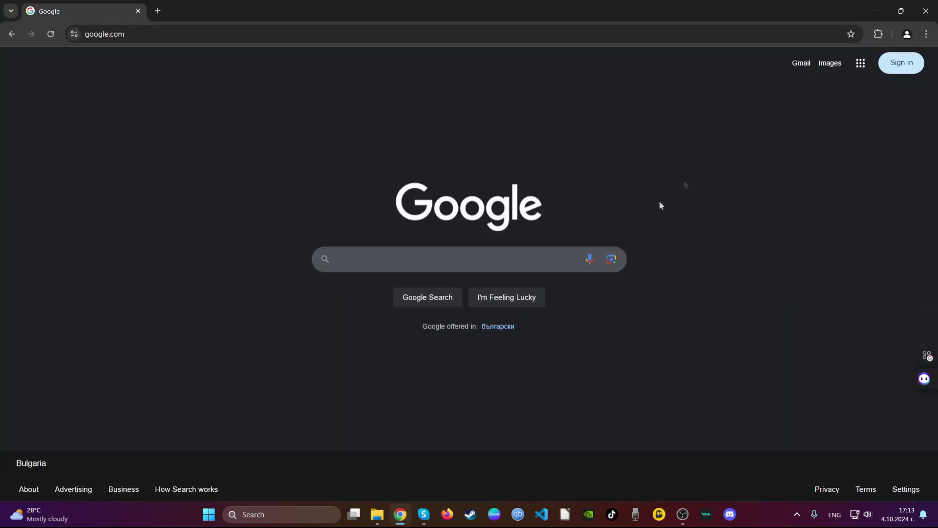
{"action": "left_click", "coordinate": [877, 34]}
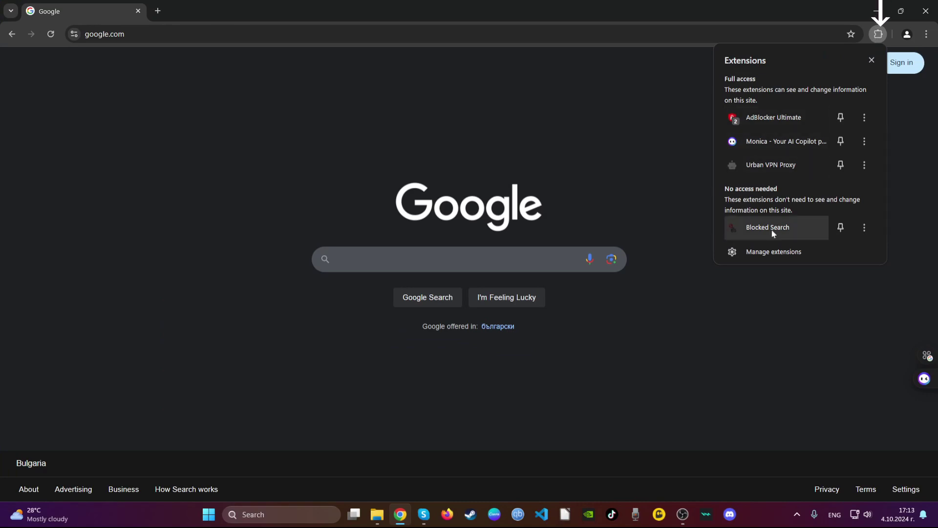
{"action": "left_click", "coordinate": [860, 232]}
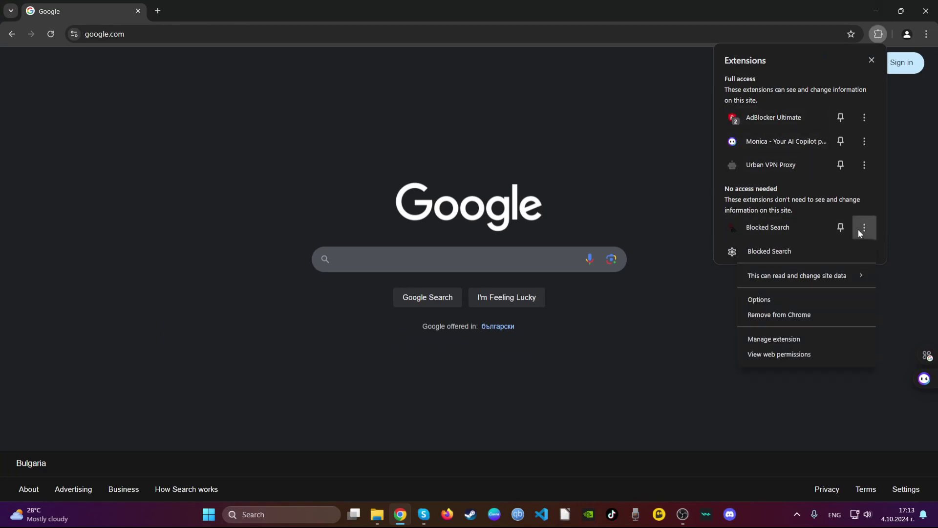
{"action": "left_click", "coordinate": [839, 313]}
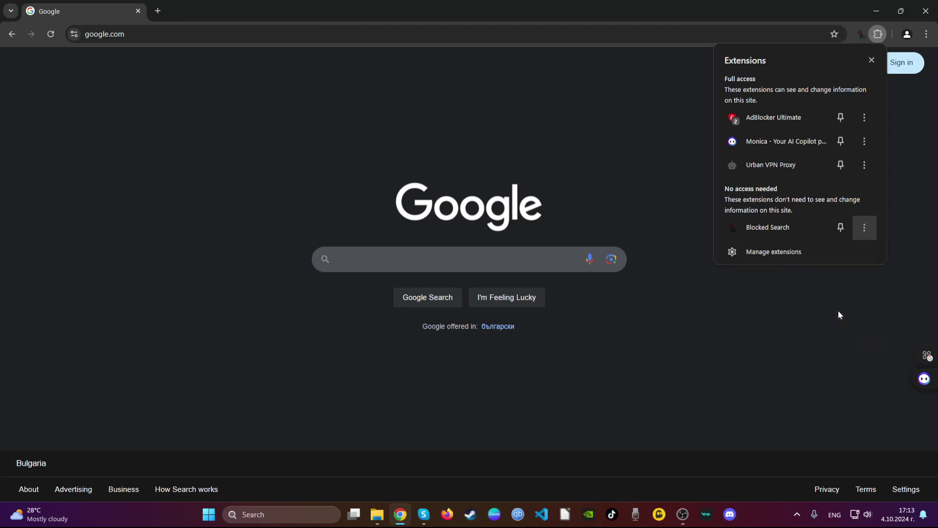
{"action": "left_click", "coordinate": [788, 121]}
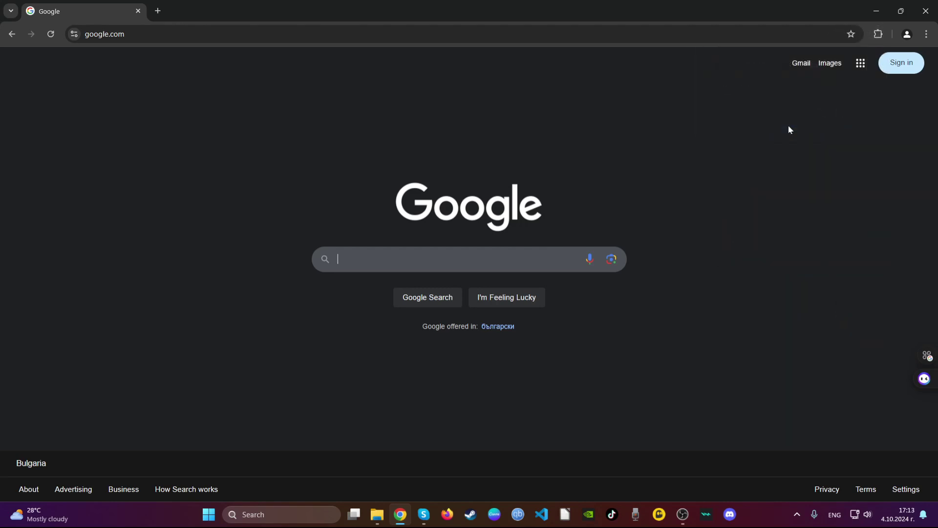
Go to Chrome's delete browsing data settings via chrome://settings/cle.
{"action": "key", "text": "ctrl+l"}
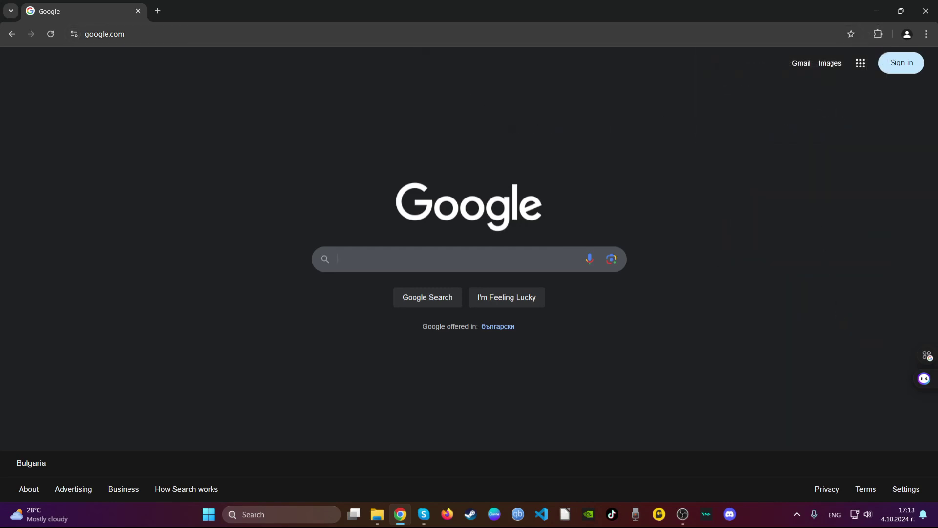
{"action": "type", "text": "cleaj"}
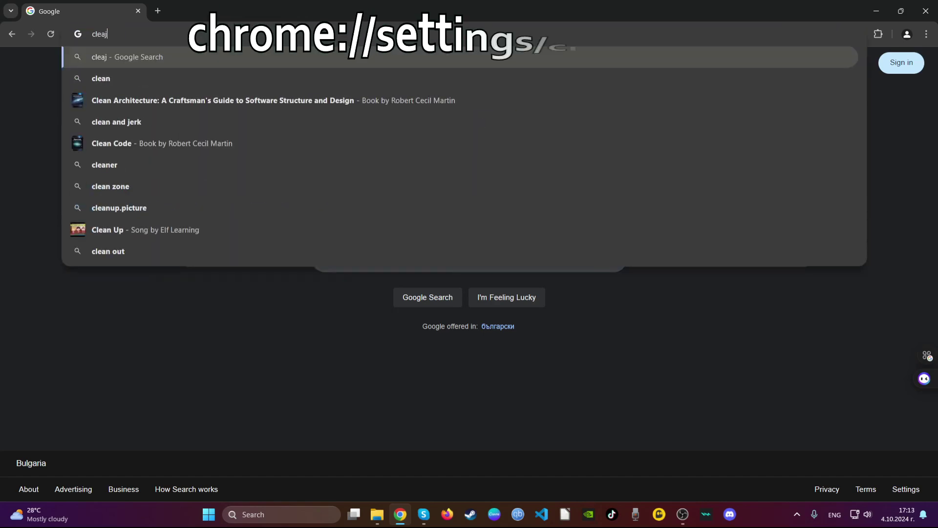
{"action": "key", "text": "BackSpace"}
{"action": "key", "text": "BackSpace"}
{"action": "key", "text": "BackSpace"}
{"action": "key", "text": "BackSpace"}
{"action": "type", "text": "chrome:"}
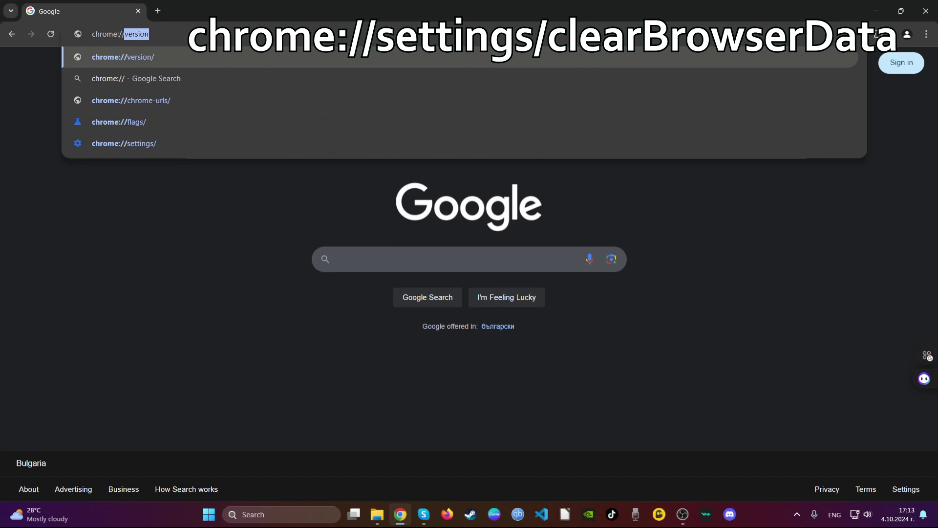
{"action": "type", "text": "//settings"}
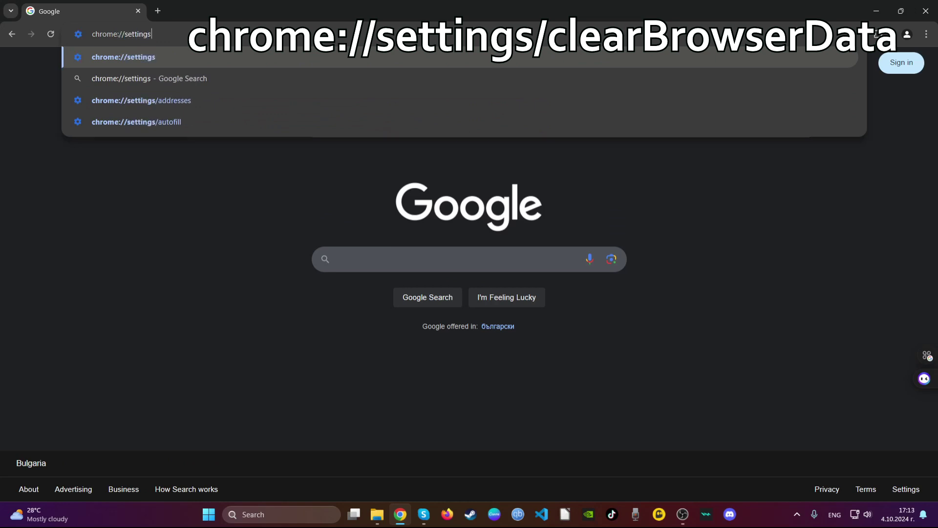
{"action": "type", "text": "/clea"}
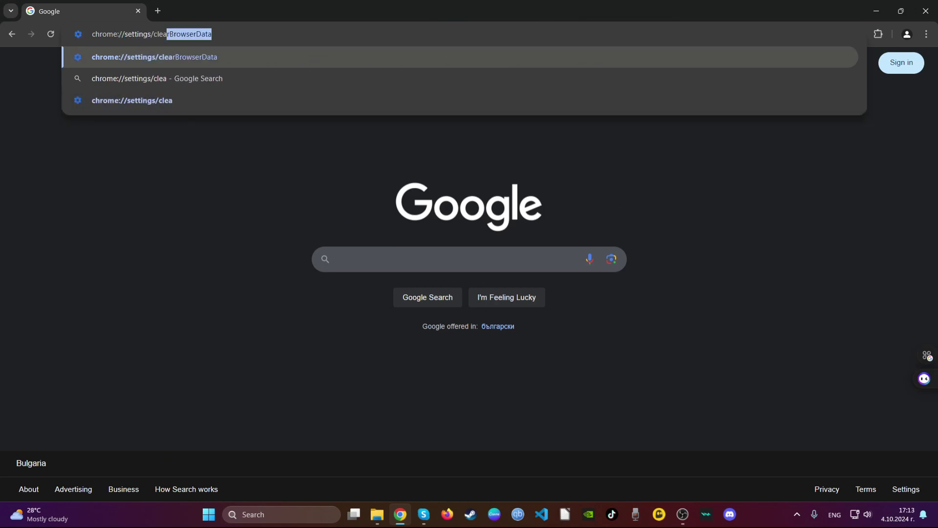
{"action": "key", "text": "Return"}
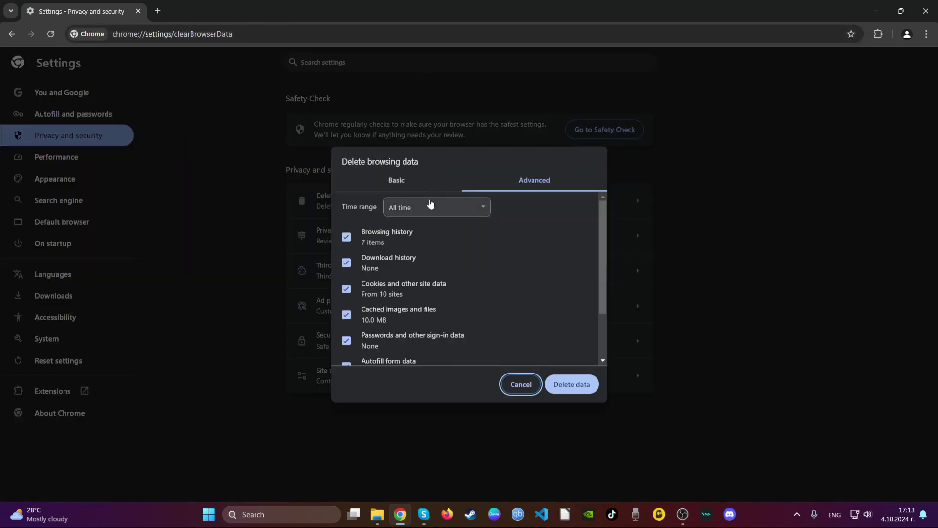
Delete all-time browsing data except passwords, then close Chrome.
{"action": "scroll", "coordinate": [456, 263], "scroll_direction": "down", "scroll_amount": 2}
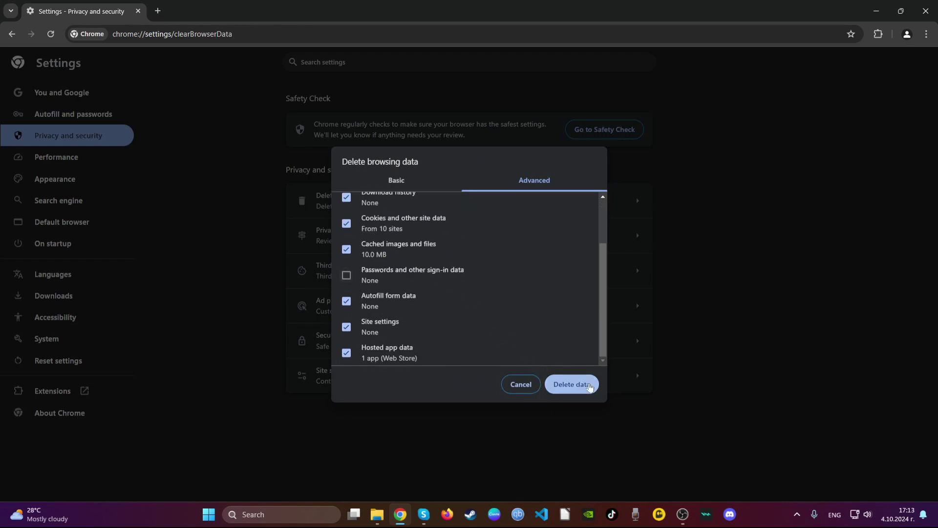
{"action": "left_click", "coordinate": [590, 388]}
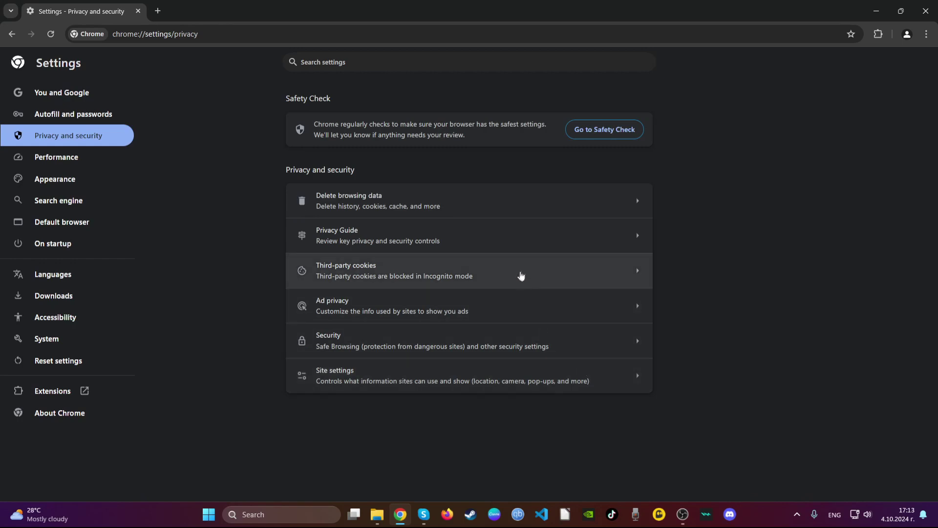
{"action": "left_click", "coordinate": [925, 14]}
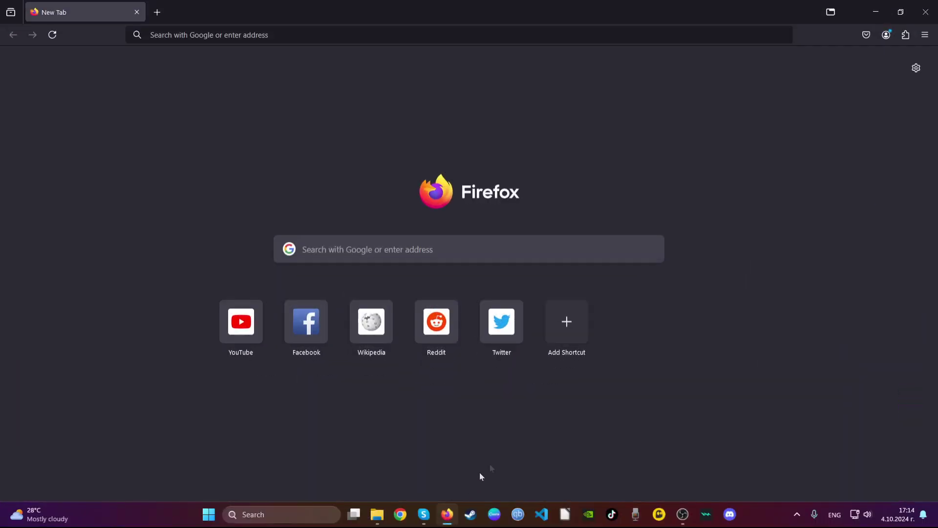
Remove the Safeplex Search extension from Firefox.
{"action": "left_click", "coordinate": [906, 35]}
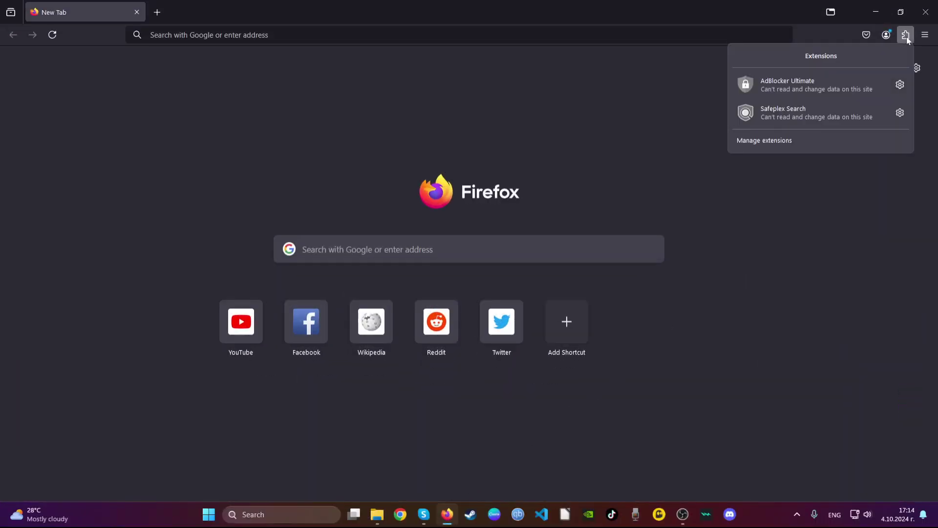
{"action": "right_click", "coordinate": [859, 119]}
{"action": "left_click", "coordinate": [897, 113]}
{"action": "left_click", "coordinate": [897, 114]}
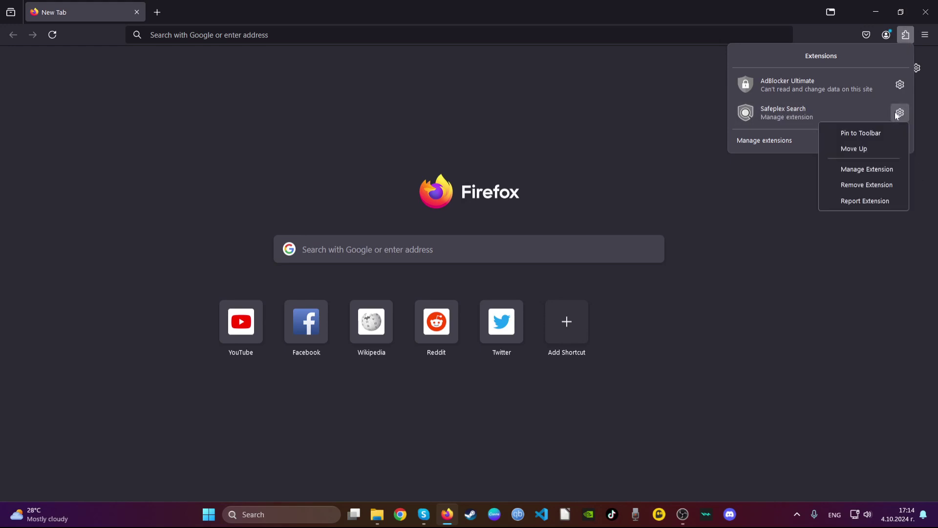
{"action": "left_click", "coordinate": [864, 187]}
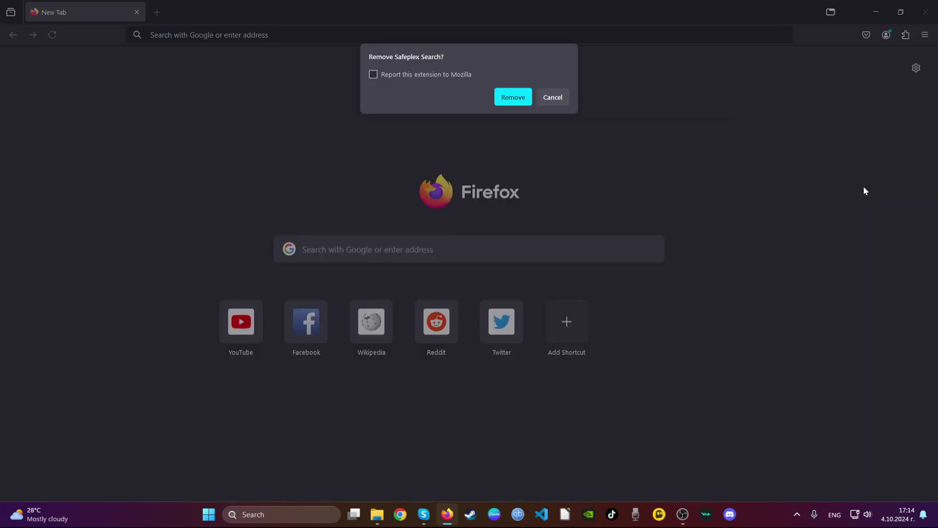
{"action": "left_click", "coordinate": [512, 99]}
Open Firefox's about:support troubleshooting page.
{"action": "left_click", "coordinate": [151, 35]}
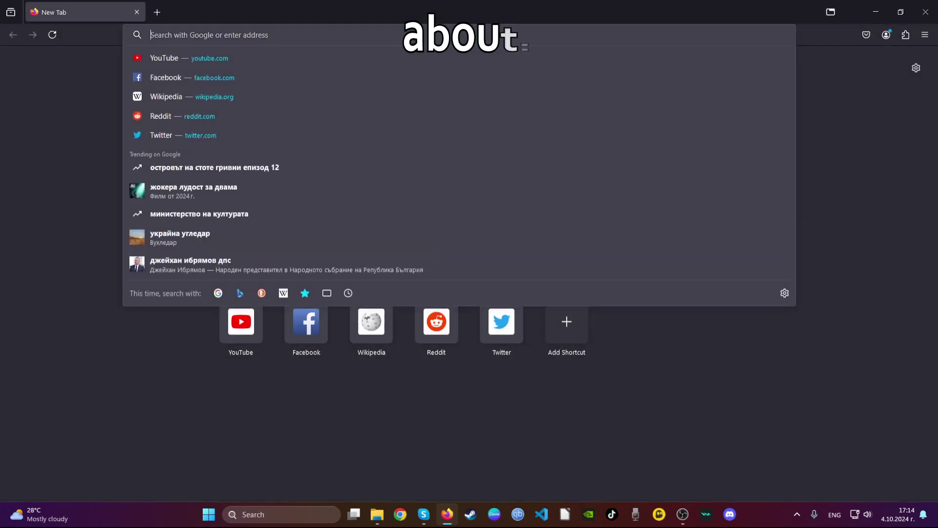
{"action": "type", "text": "about:support"}
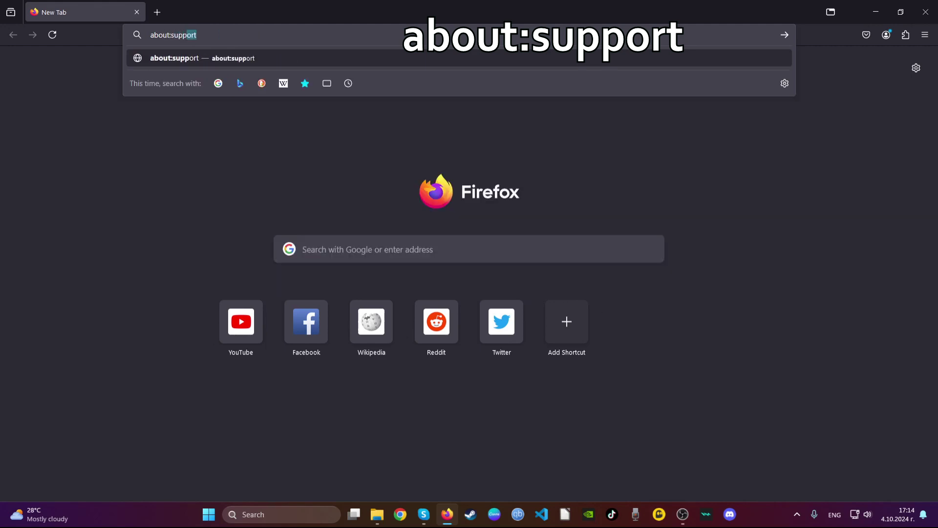
{"action": "key", "text": "Return"}
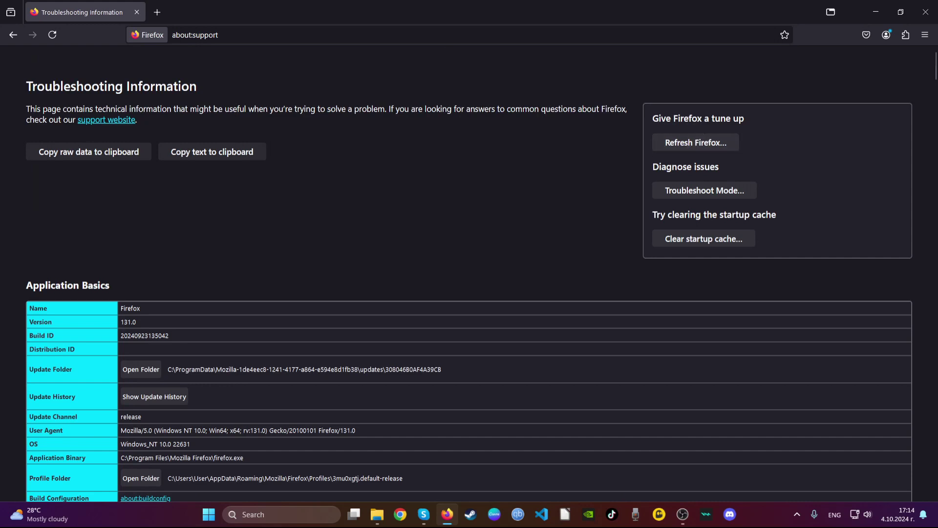
Refresh Firefox to its defaults and acknowledge the import summary.
{"action": "left_click_drag", "start_coordinate": [703, 130], "coordinate": [738, 153]}
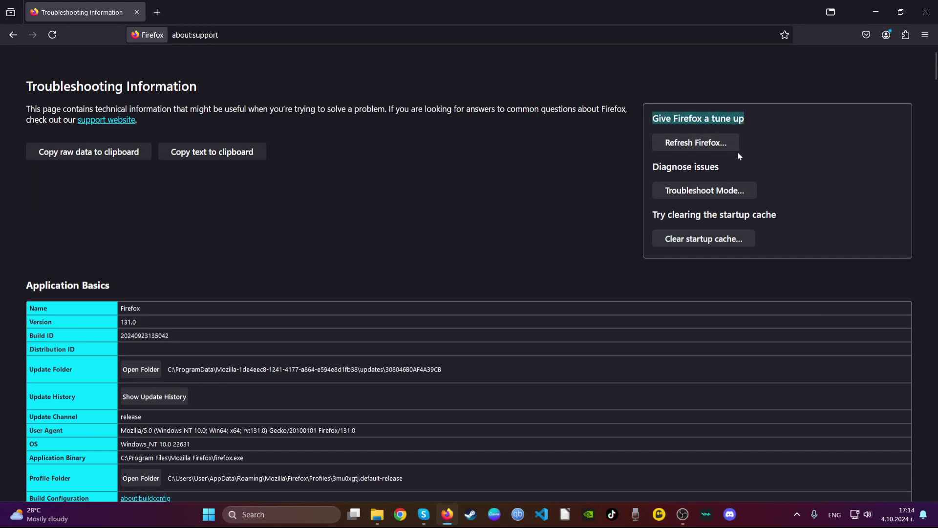
{"action": "left_click", "coordinate": [696, 145]}
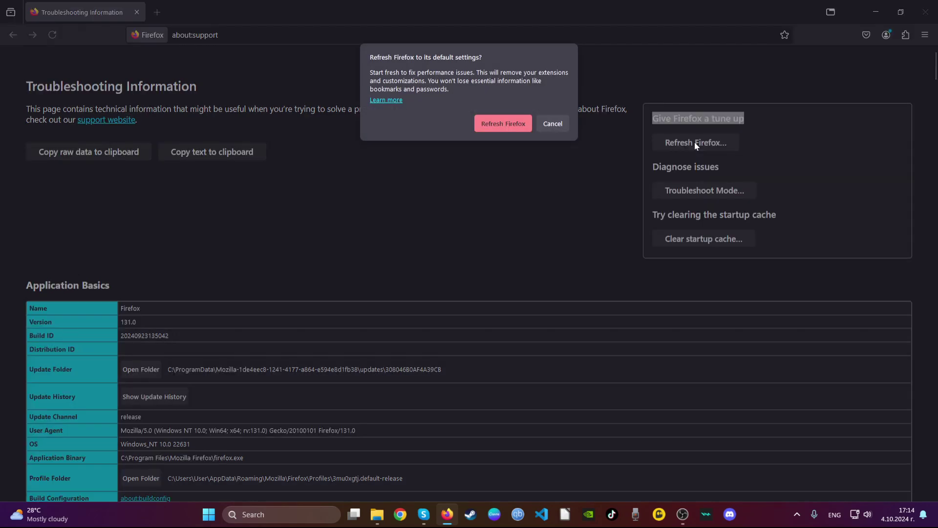
{"action": "left_click", "coordinate": [495, 124]}
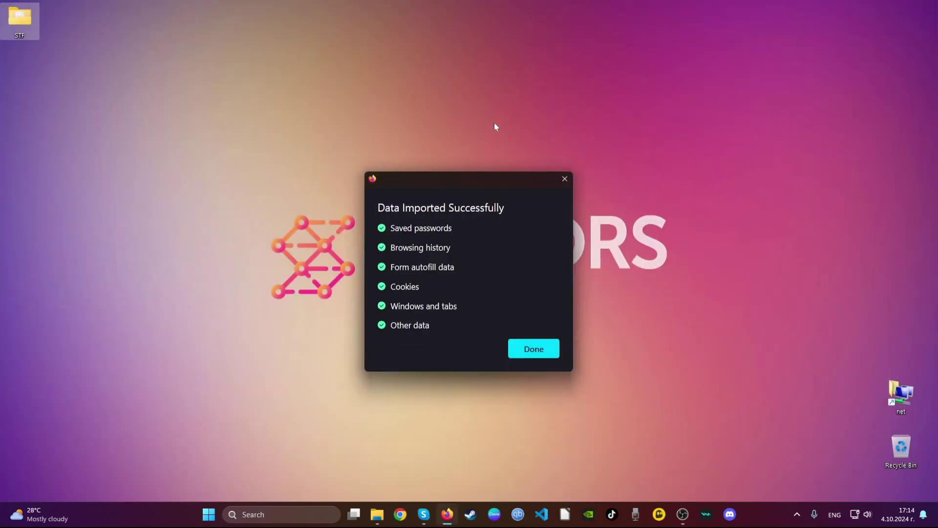
{"action": "left_click", "coordinate": [530, 348]}
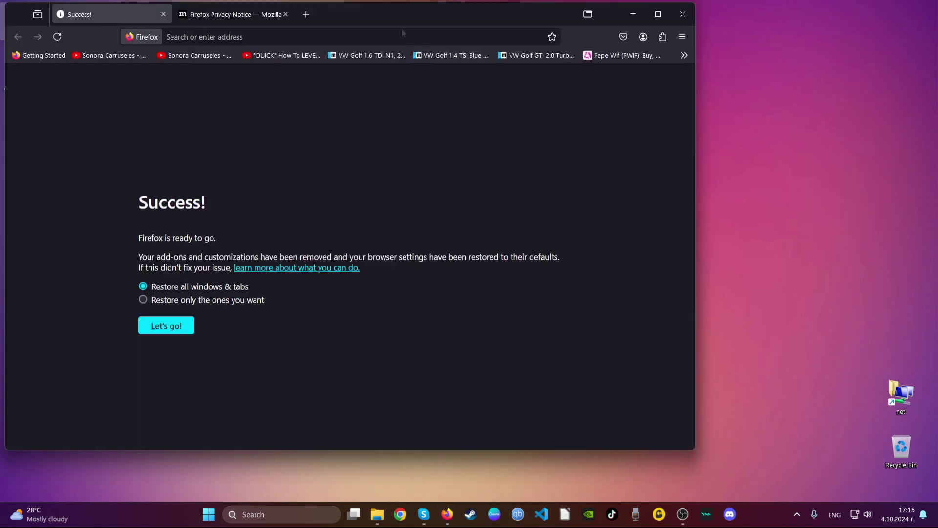
{"action": "left_click_drag", "start_coordinate": [404, 33], "coordinate": [565, 62]}
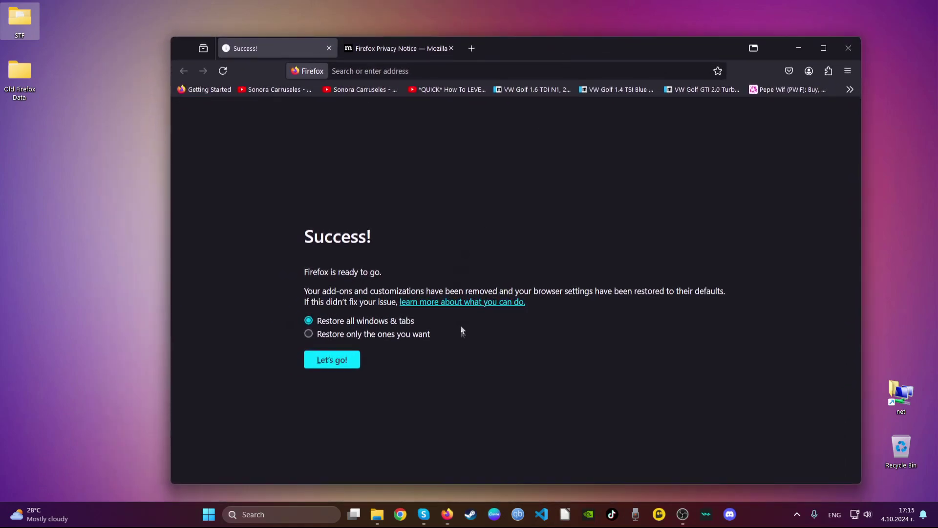
{"action": "left_click_drag", "start_coordinate": [461, 326], "coordinate": [303, 239]}
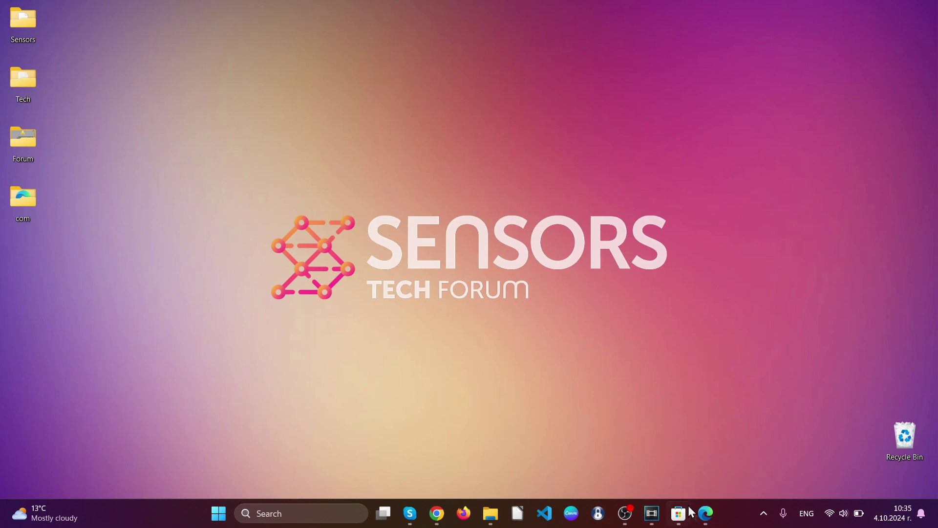
Launch Edge and remove the Search from Popup or ContextMenu extension.
{"action": "left_click", "coordinate": [706, 522]}
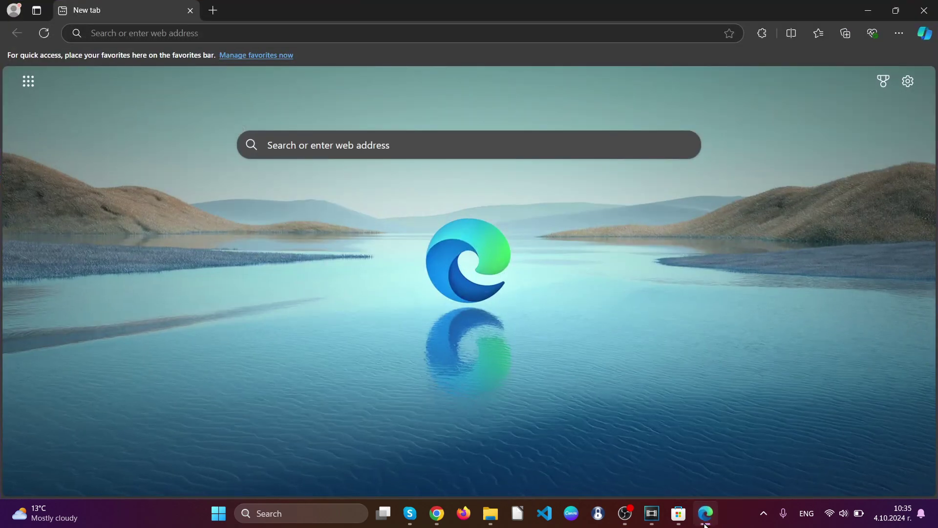
{"action": "left_click", "coordinate": [761, 33]}
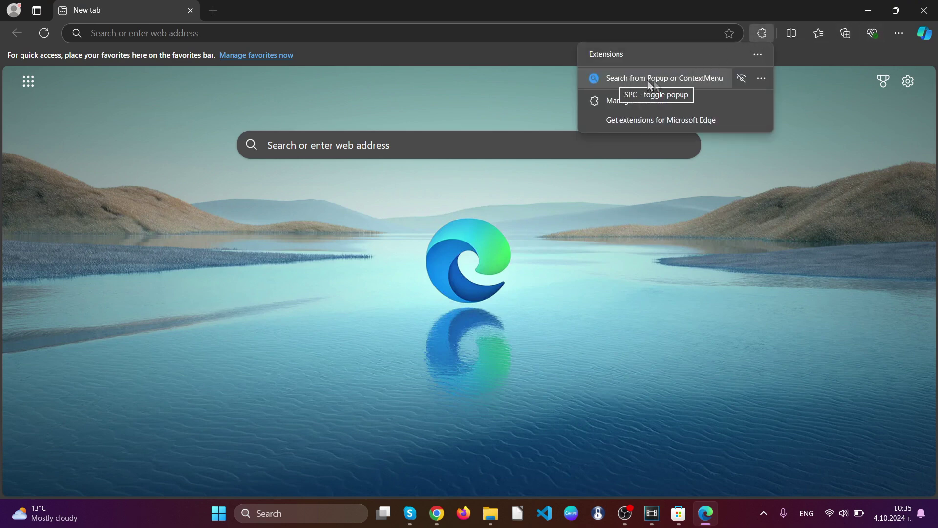
{"action": "left_click", "coordinate": [761, 80]}
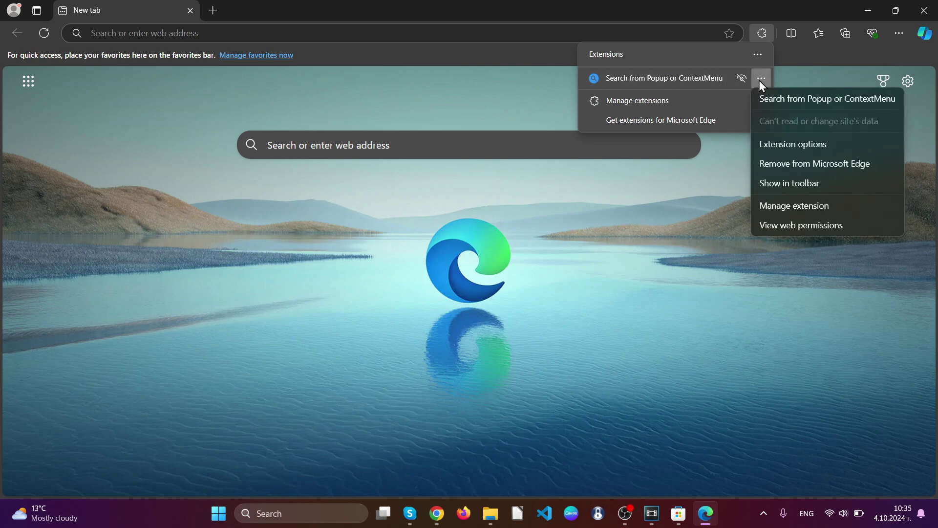
{"action": "left_click", "coordinate": [785, 164]}
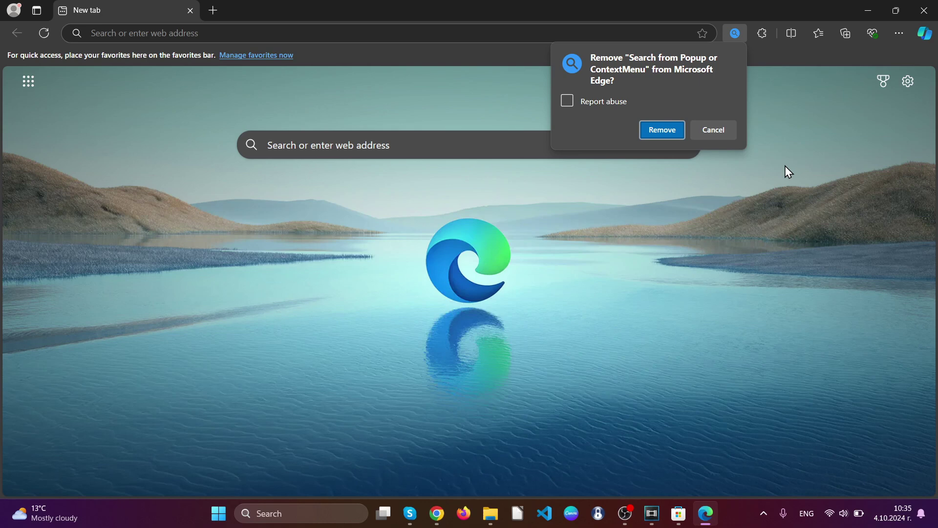
{"action": "left_click", "coordinate": [652, 130]}
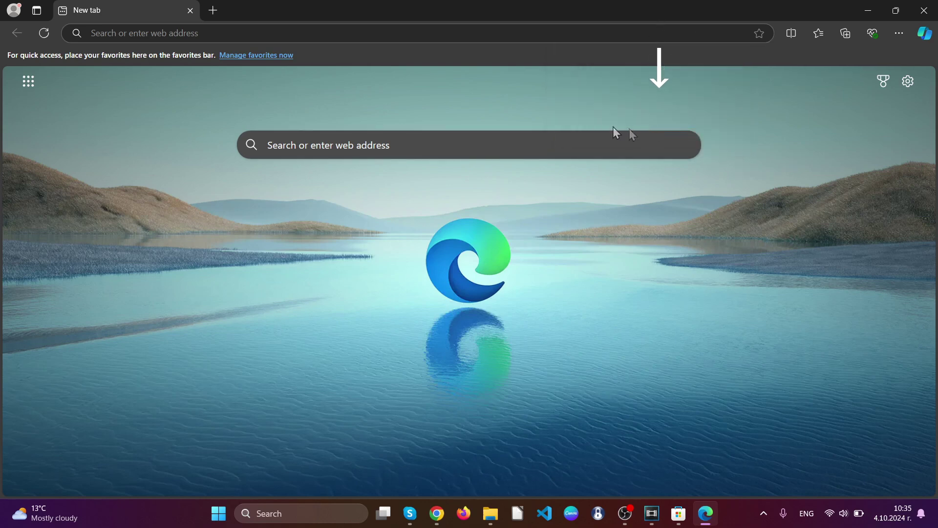
Open edge://settings/clearBrowserData in Edge.
{"action": "left_click", "coordinate": [415, 32]}
{"action": "type", "text": "edge"}
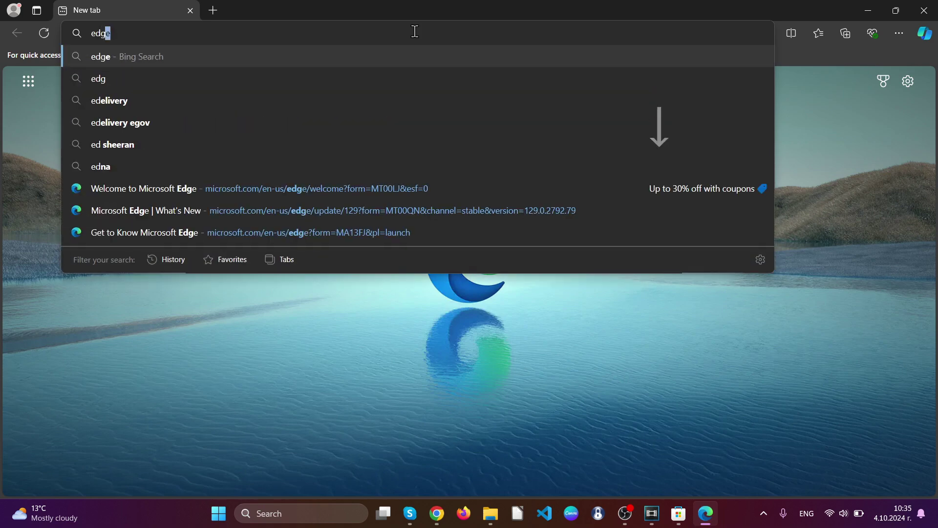
{"action": "type", "text": ":"}
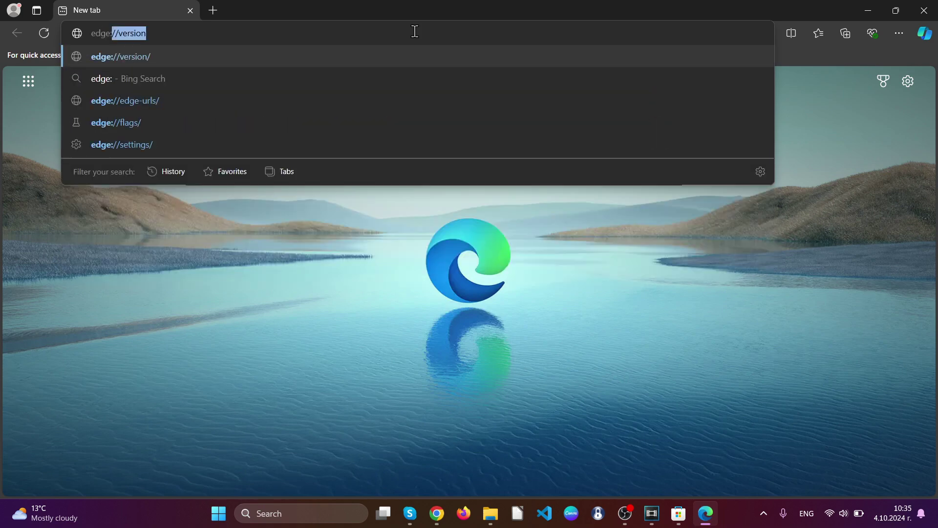
{"action": "type", "text": "//see"}
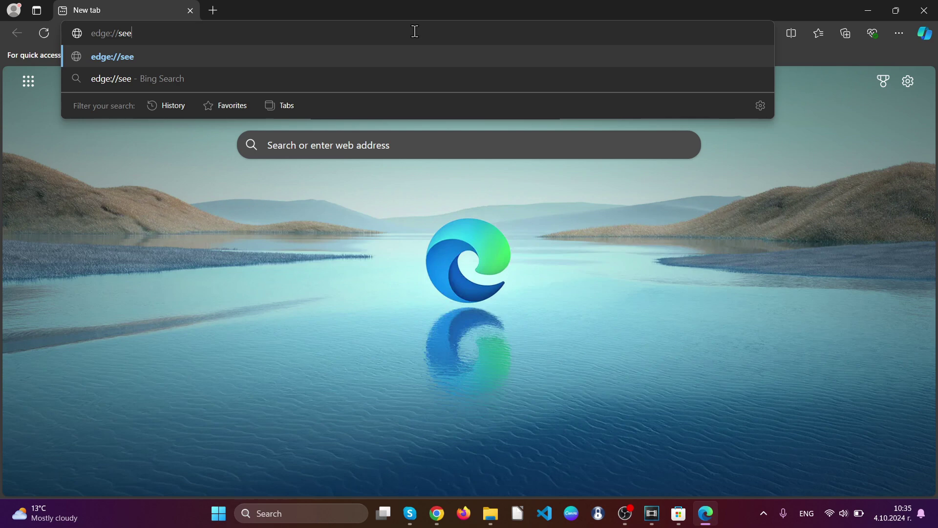
{"action": "key", "text": "BackSpace"}
{"action": "type", "text": "ttings/c"}
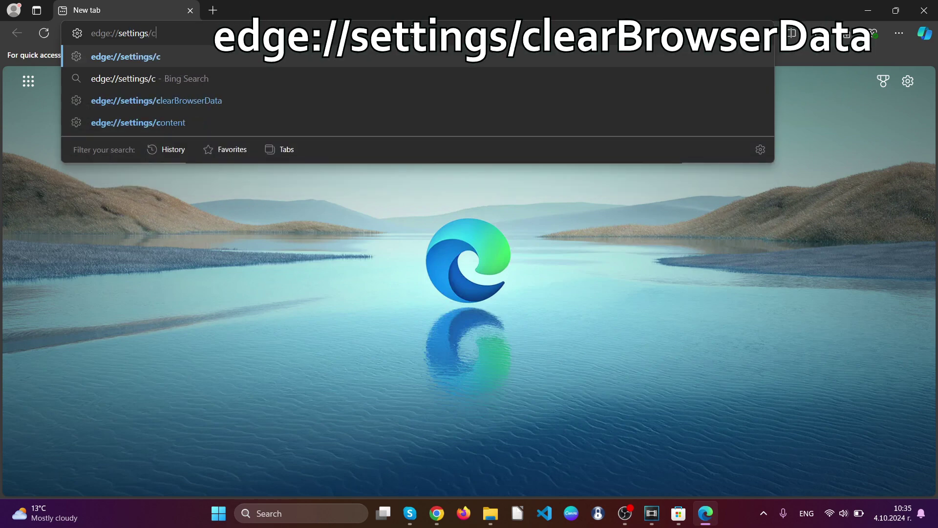
{"action": "type", "text": "learBr"}
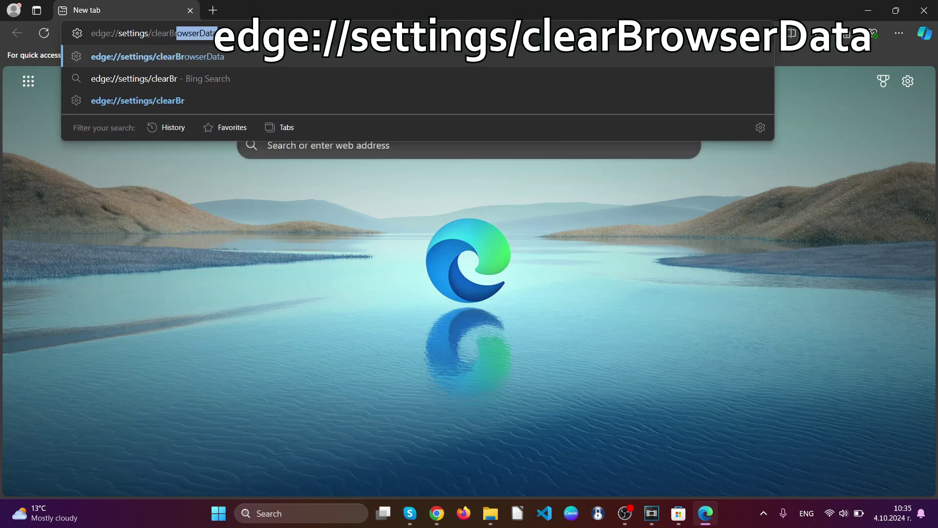
{"action": "type", "text": "owserData"}
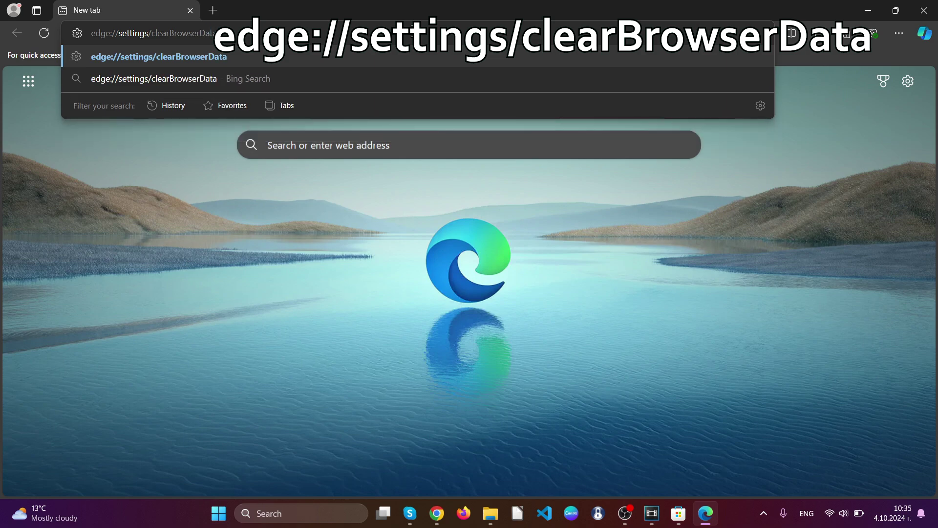
{"action": "key", "text": "Return"}
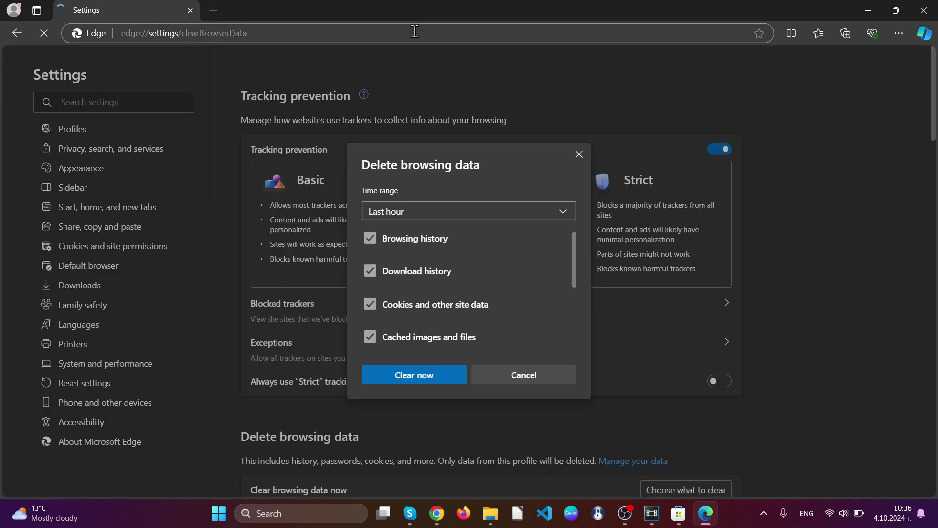
Clear all-time data, adding Media Foundation, previous-version, site permissions and autofill data.
{"action": "left_click", "coordinate": [430, 215]}
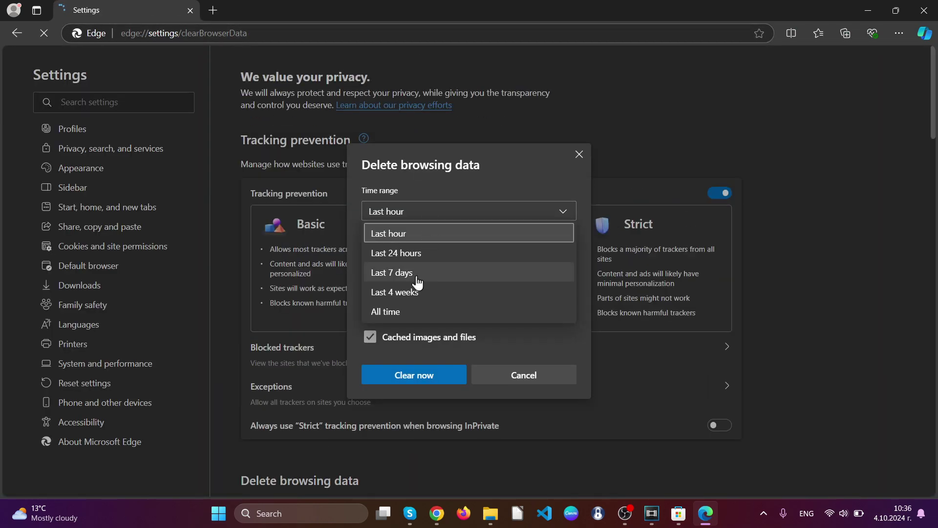
{"action": "left_click", "coordinate": [389, 312]}
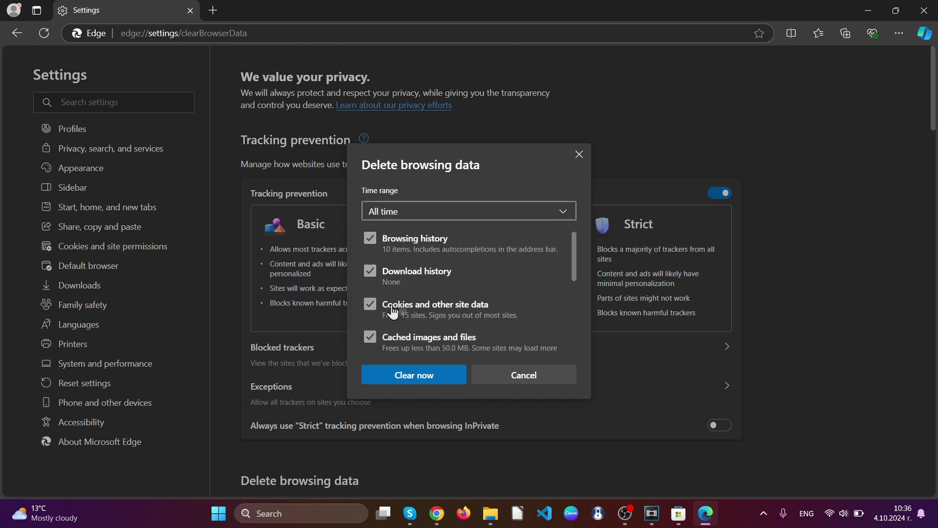
{"action": "scroll", "coordinate": [430, 281], "scroll_direction": "down", "scroll_amount": 5}
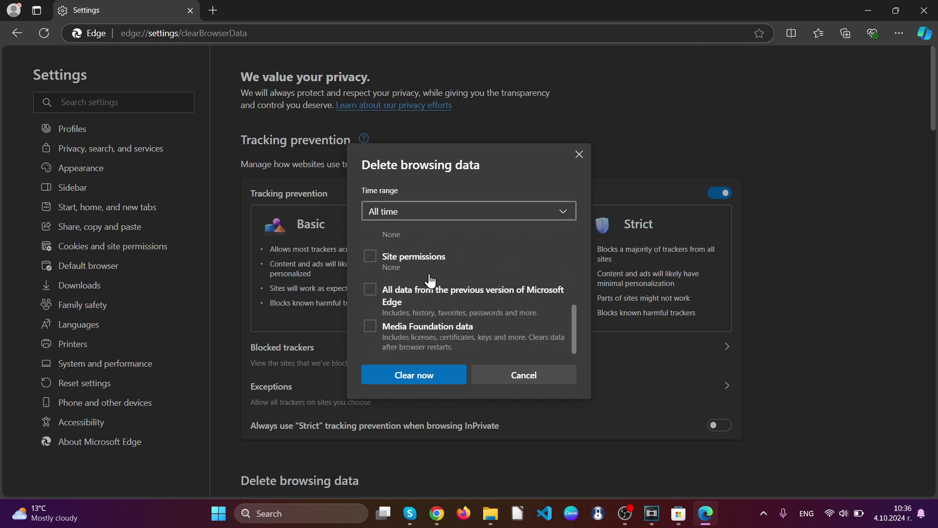
{"action": "left_click", "coordinate": [370, 326]}
{"action": "left_click", "coordinate": [370, 289]}
{"action": "left_click", "coordinate": [370, 257]}
{"action": "scroll", "coordinate": [372, 289], "scroll_direction": "up", "scroll_amount": 1}
{"action": "left_click", "coordinate": [370, 284]}
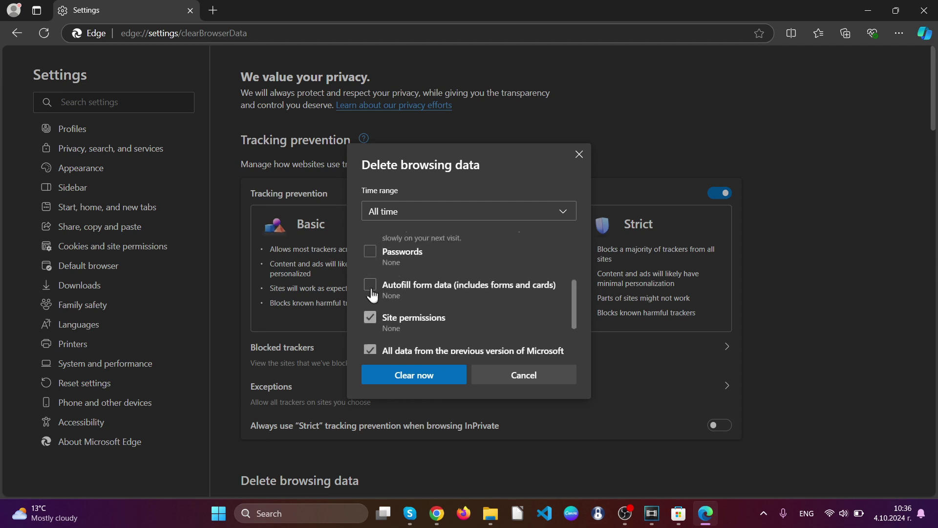
{"action": "scroll", "coordinate": [372, 293], "scroll_direction": "up", "scroll_amount": 2}
{"action": "scroll", "coordinate": [404, 304], "scroll_direction": "down", "scroll_amount": 3}
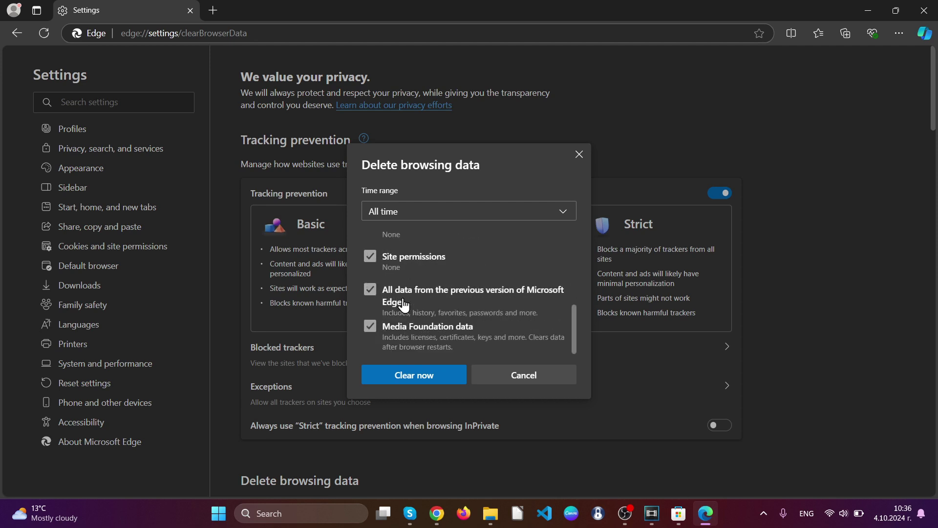
{"action": "left_click", "coordinate": [414, 376]}
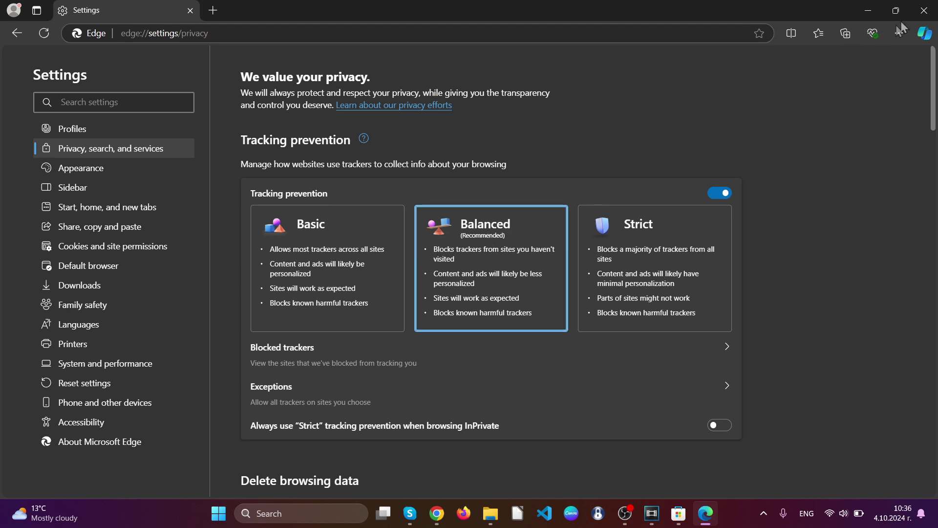
Close Edge, remove Opera's Search all Tabs extension and close its feedback tab.
{"action": "left_click", "coordinate": [925, 11]}
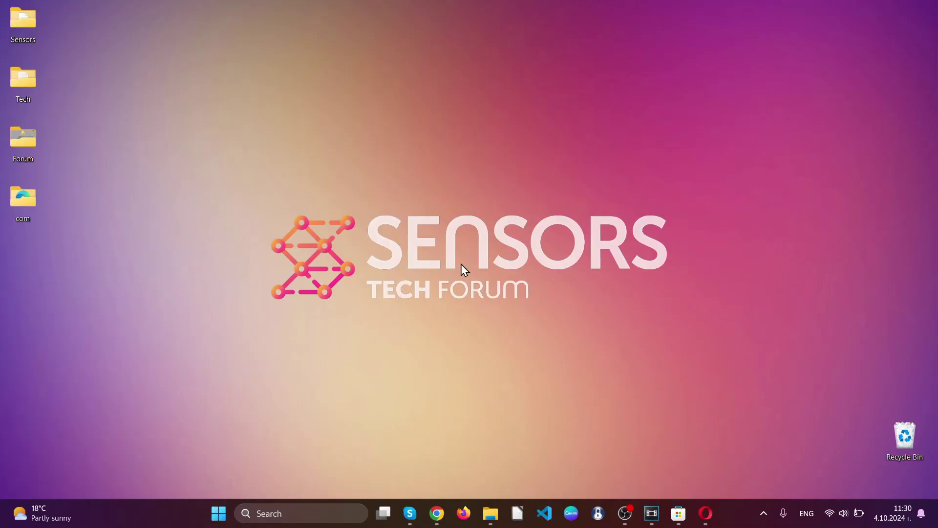
{"action": "left_click", "coordinate": [706, 506]}
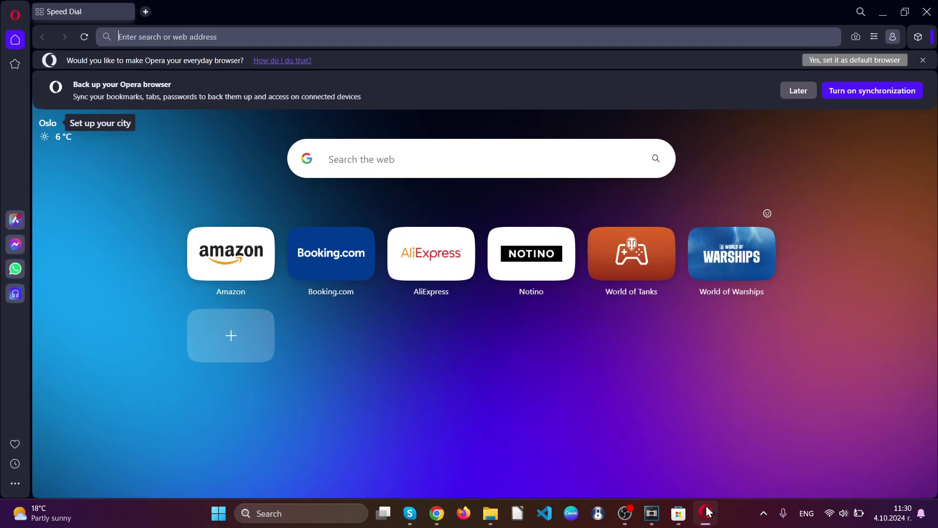
{"action": "left_click", "coordinate": [919, 37]}
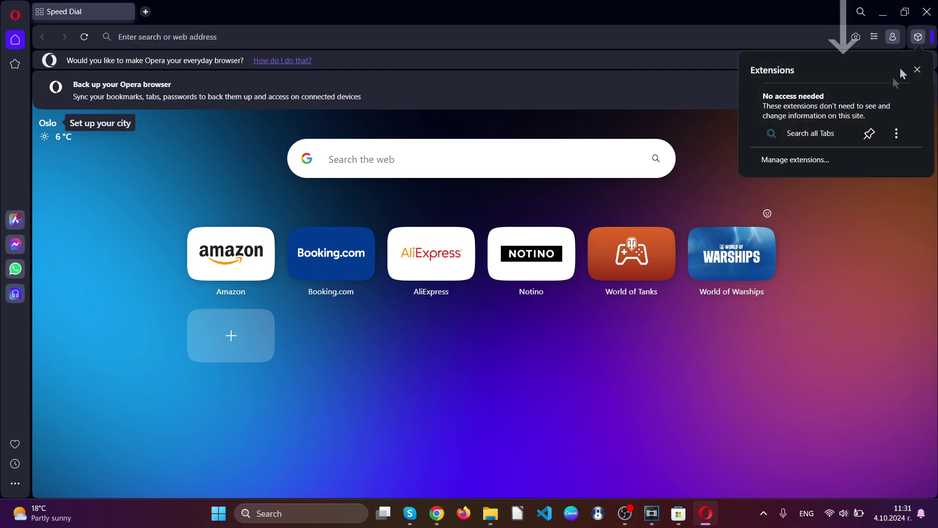
{"action": "left_click", "coordinate": [896, 139]}
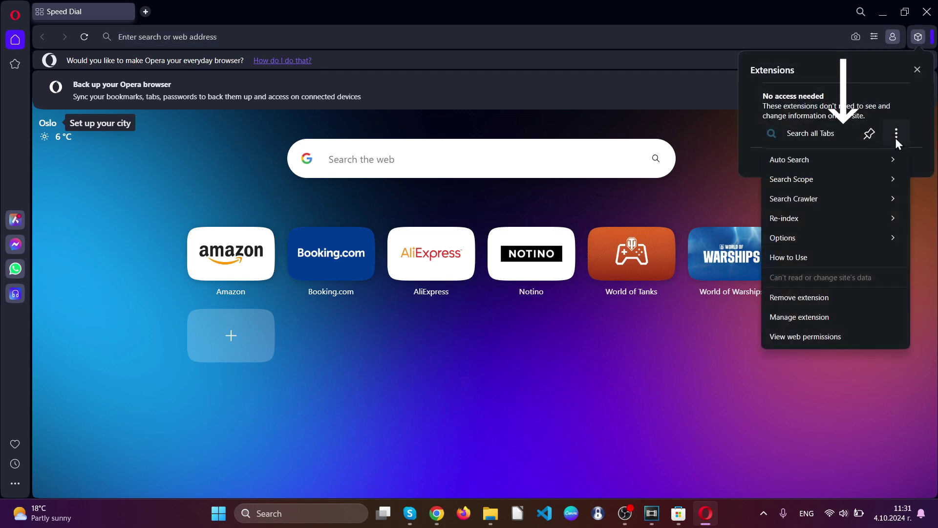
{"action": "left_click", "coordinate": [843, 295]}
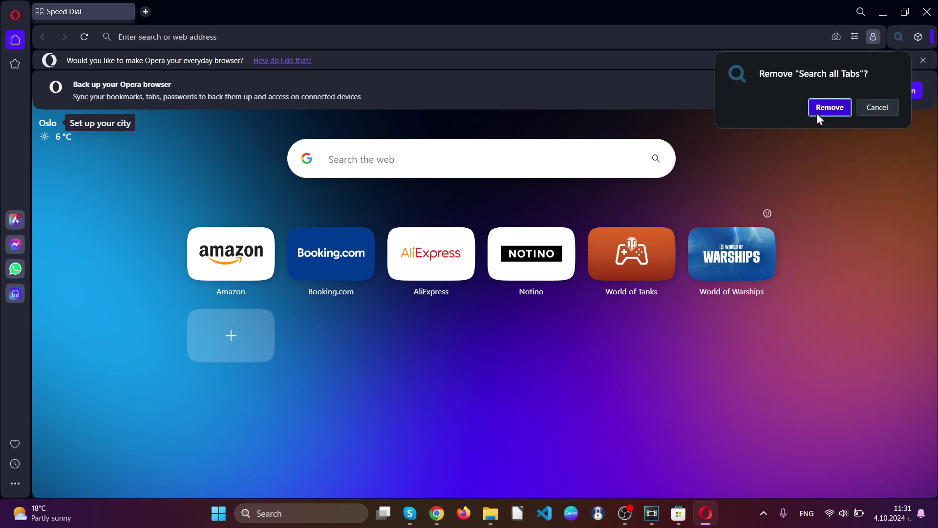
{"action": "left_click", "coordinate": [817, 113]}
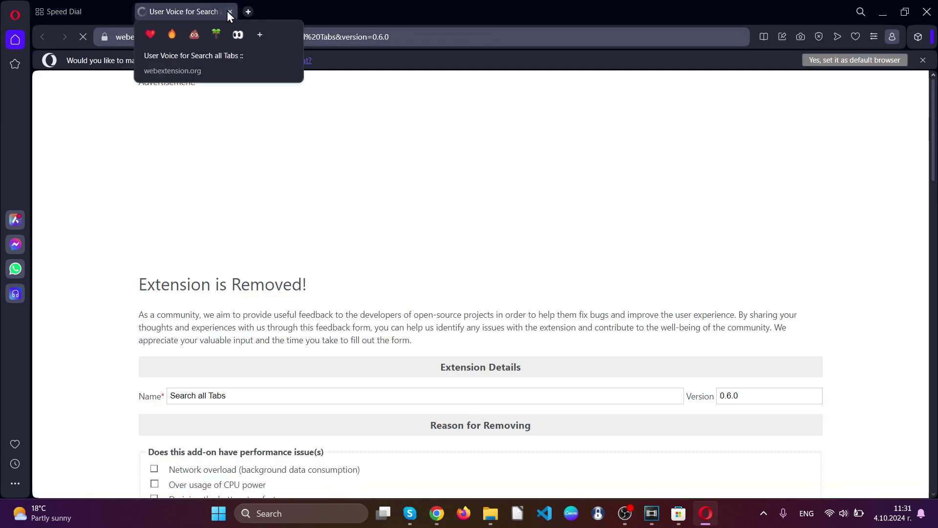
{"action": "left_click", "coordinate": [230, 11]}
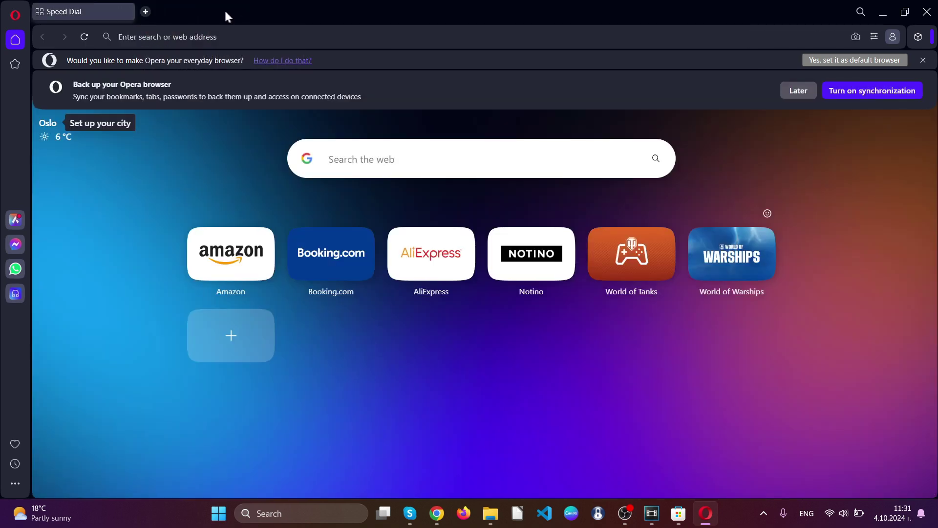
Open Opera's Delete browsing data dialog via opera://settings under Privacy & security.
{"action": "left_click", "coordinate": [205, 36]}
{"action": "type", "text": "op"}
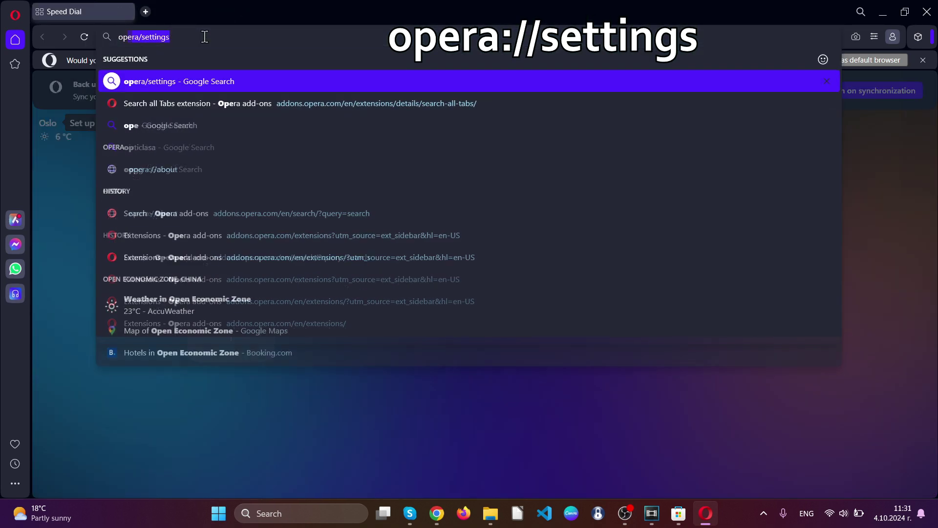
{"action": "type", "text": "era://settings"}
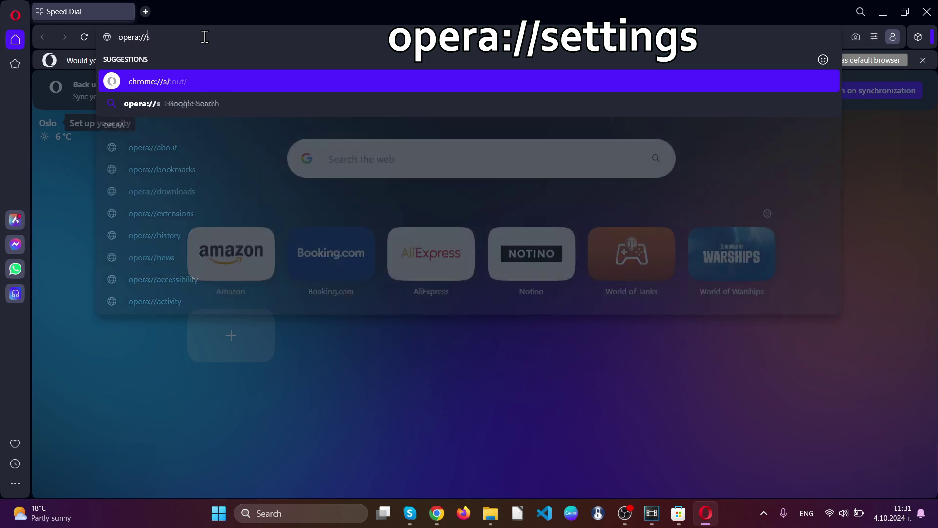
{"action": "key", "text": "Return"}
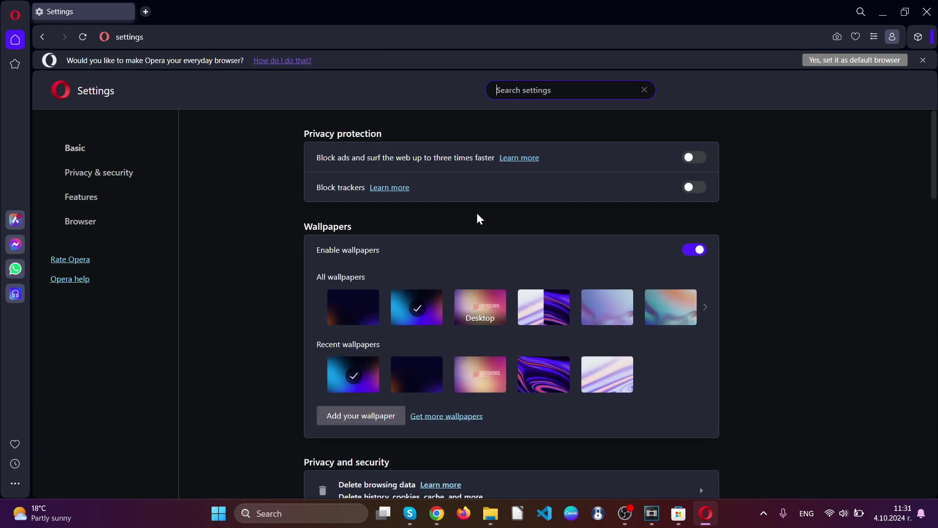
{"action": "left_click", "coordinate": [91, 176]}
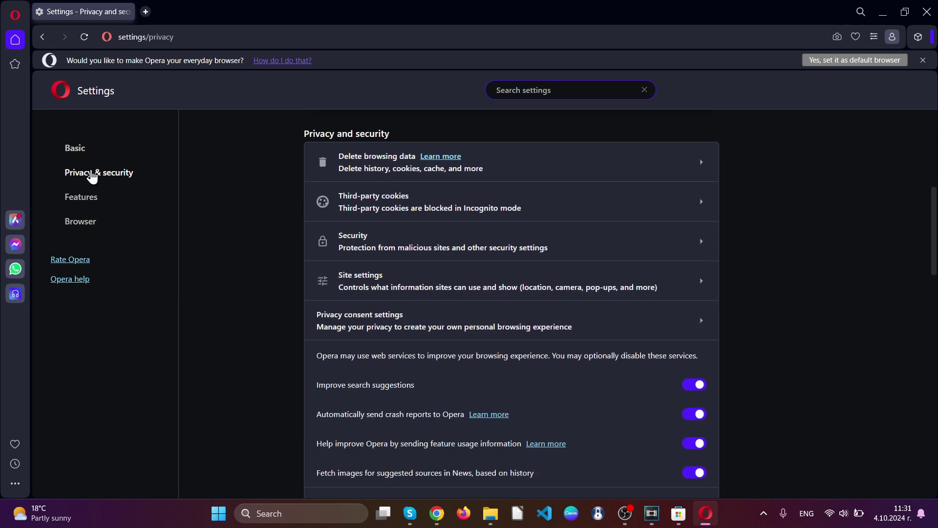
{"action": "left_click", "coordinate": [362, 157]}
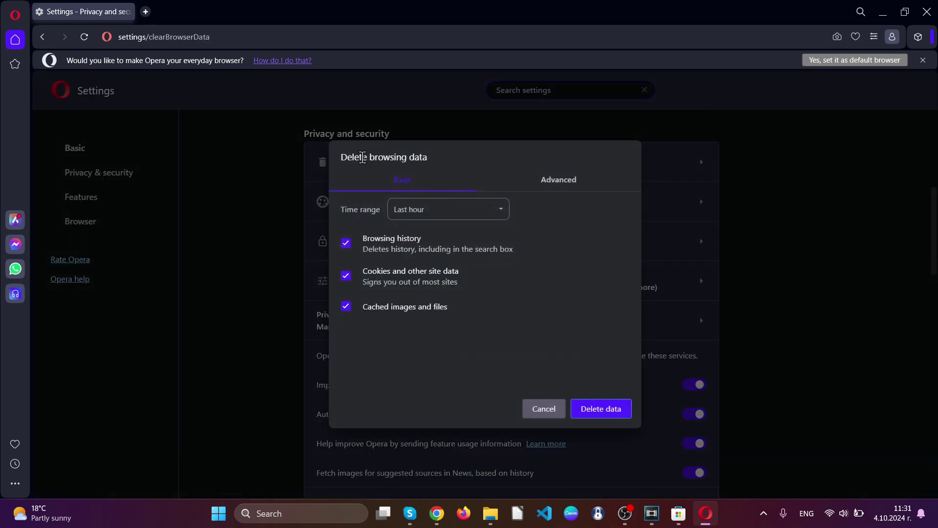
Delete Advanced browsing data for All time including Site settings, then close Opera.
{"action": "left_click", "coordinate": [554, 183]}
{"action": "left_click", "coordinate": [480, 209]}
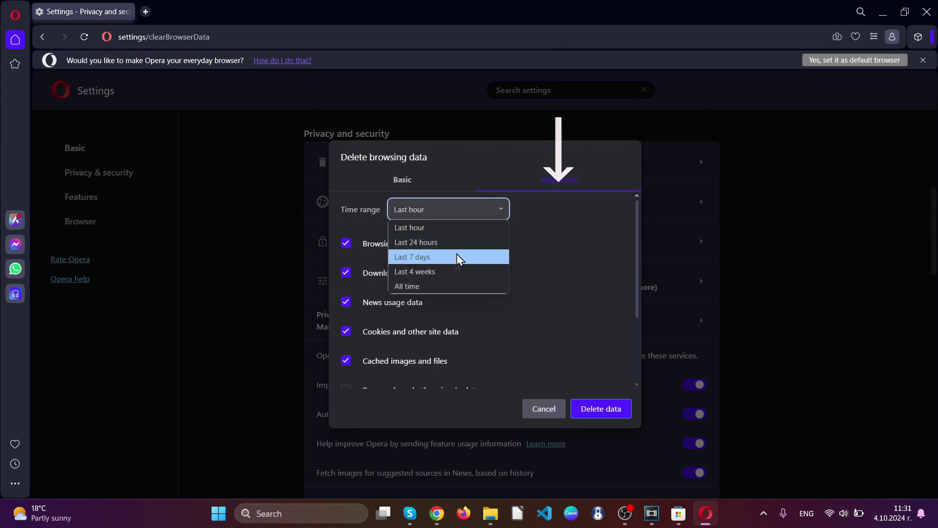
{"action": "left_click", "coordinate": [449, 284]}
{"action": "scroll", "coordinate": [448, 286], "scroll_direction": "down", "scroll_amount": 3}
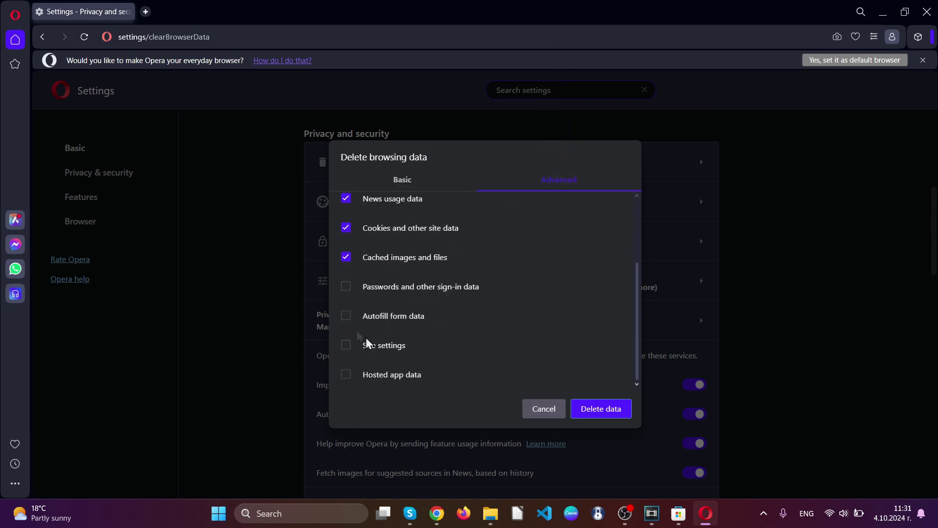
{"action": "left_click", "coordinate": [347, 347]}
{"action": "left_click", "coordinate": [600, 402]}
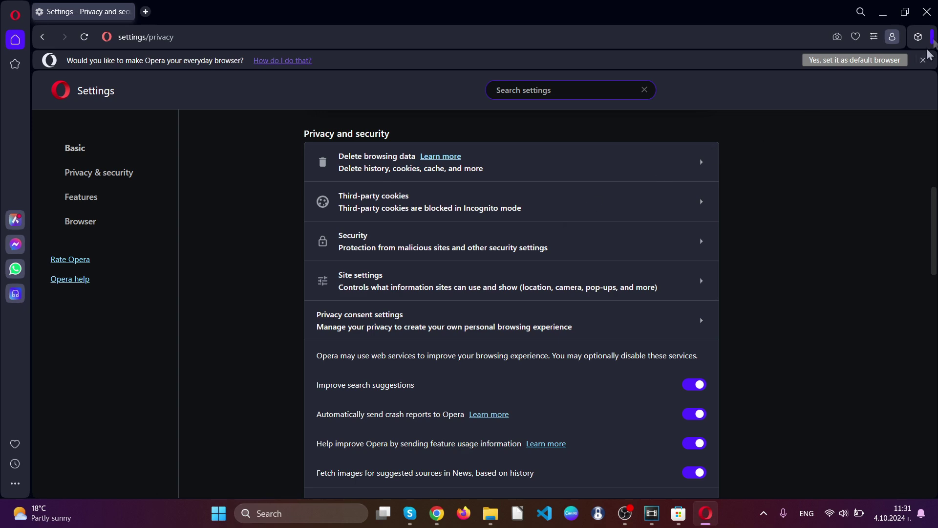
{"action": "left_click", "coordinate": [927, 13]}
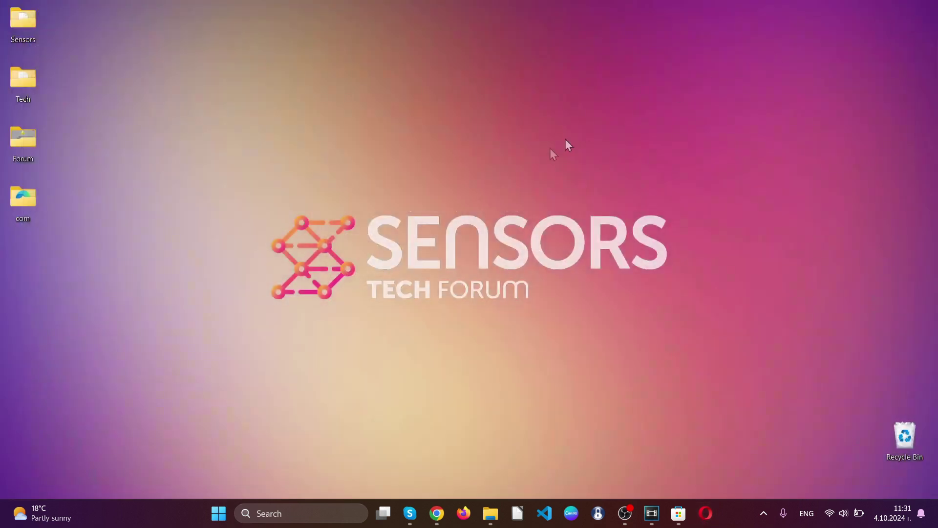